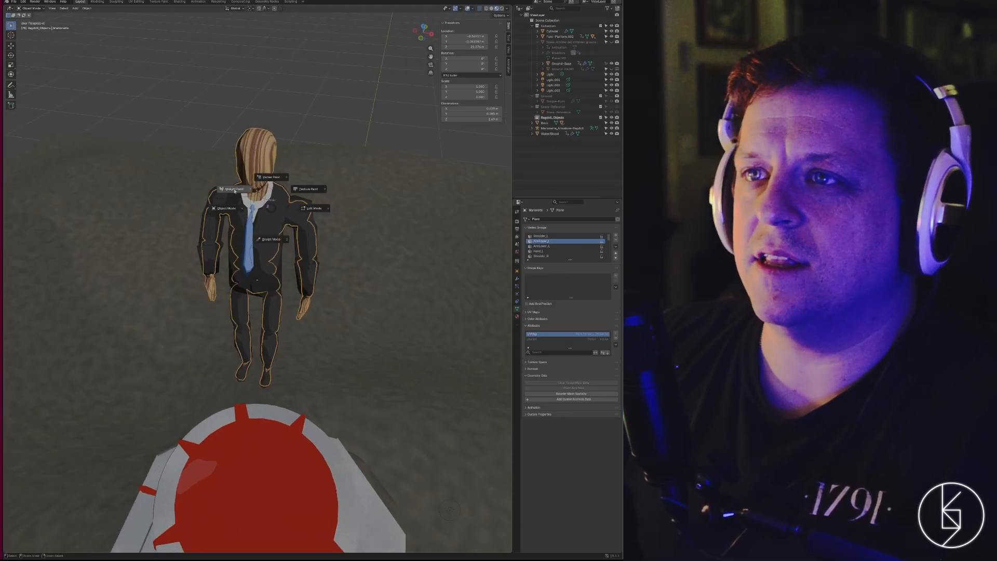
# Step: Switch the mannequin body to Weight Paint mode
pyautogui.click(253, 198)
pyautogui.moveTo(289, 223); pyautogui.dragTo(290, 211, button='middle')
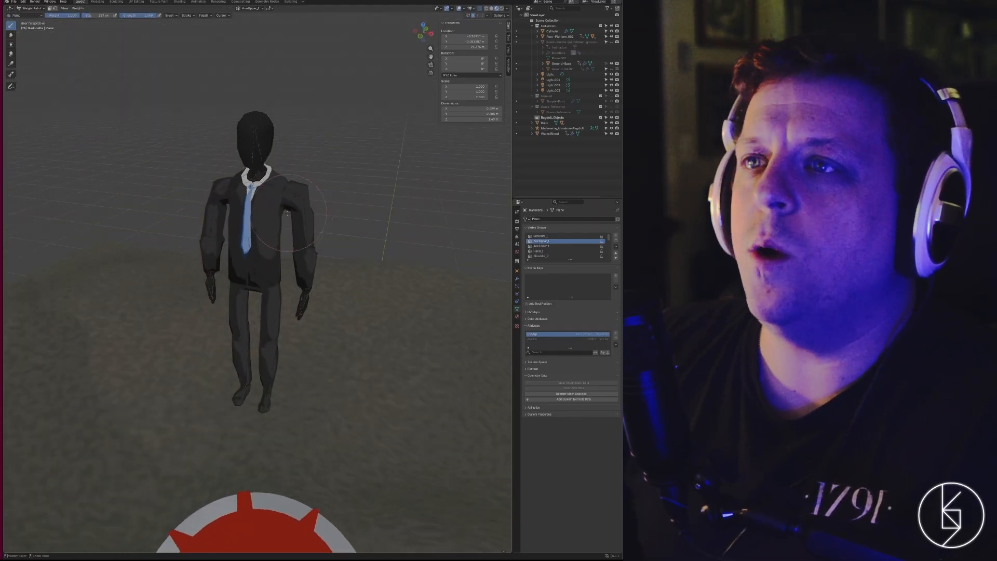
pyautogui.click(246, 216)
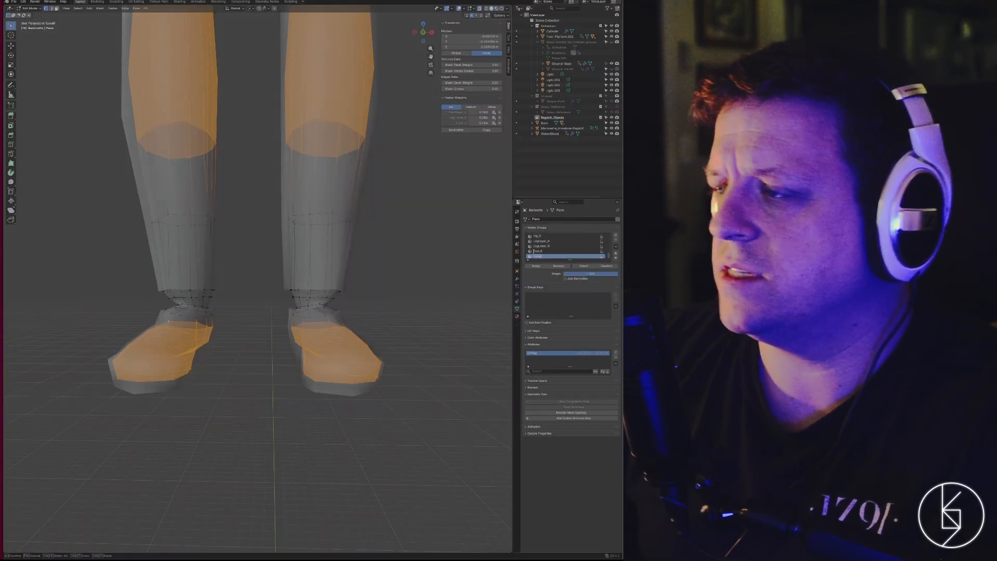
# Step: Name the new vertex group of the mannequin body Mask
pyautogui.write('Mask')
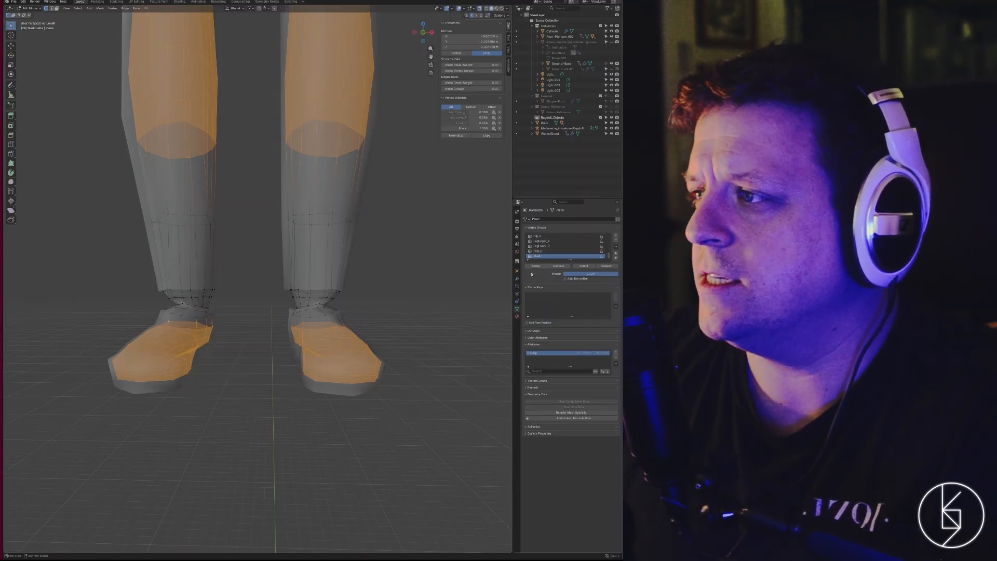
pyautogui.scroll(-5, 270, 208)
pyautogui.moveTo(270, 208); pyautogui.dragTo(273, 208, button='middle')
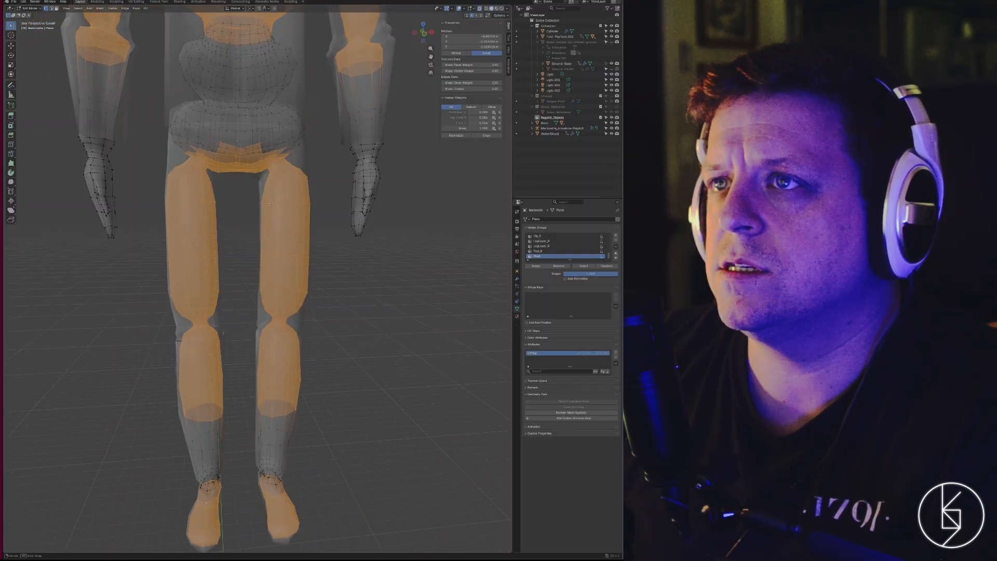
# Step: Add a Mask modifier to the mannequin body using the Mask vertex group, and return to Object Mode
pyautogui.click(516, 279)
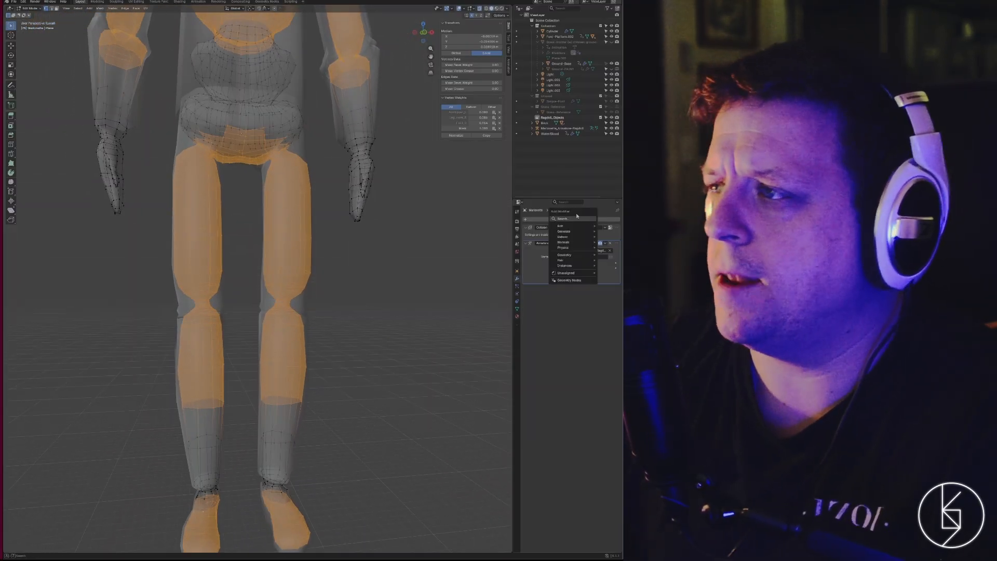
pyautogui.write('mask')
pyautogui.press('Return')
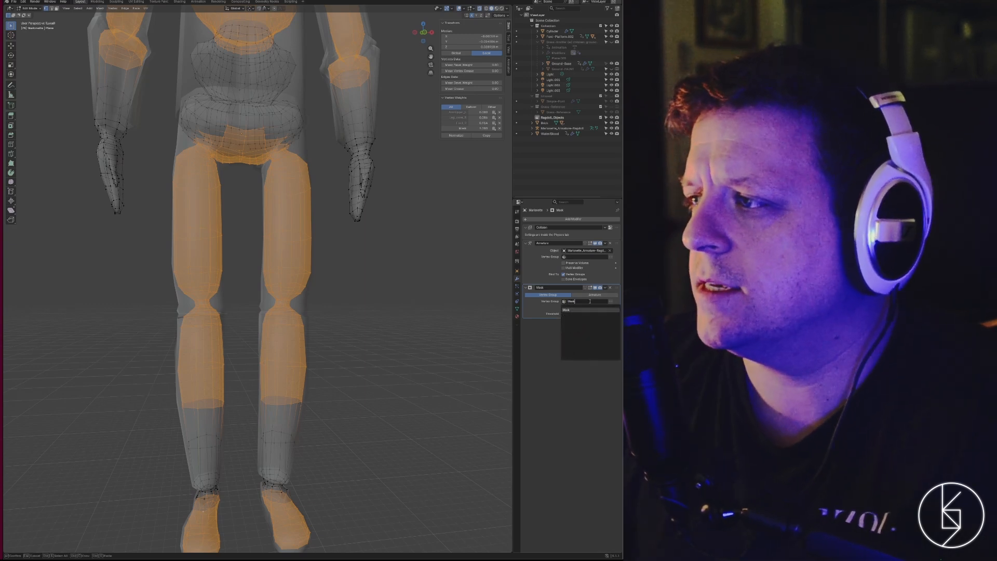
pyautogui.press('Tab')
pyautogui.moveTo(353, 253); pyautogui.dragTo(373, 223, button='middle')
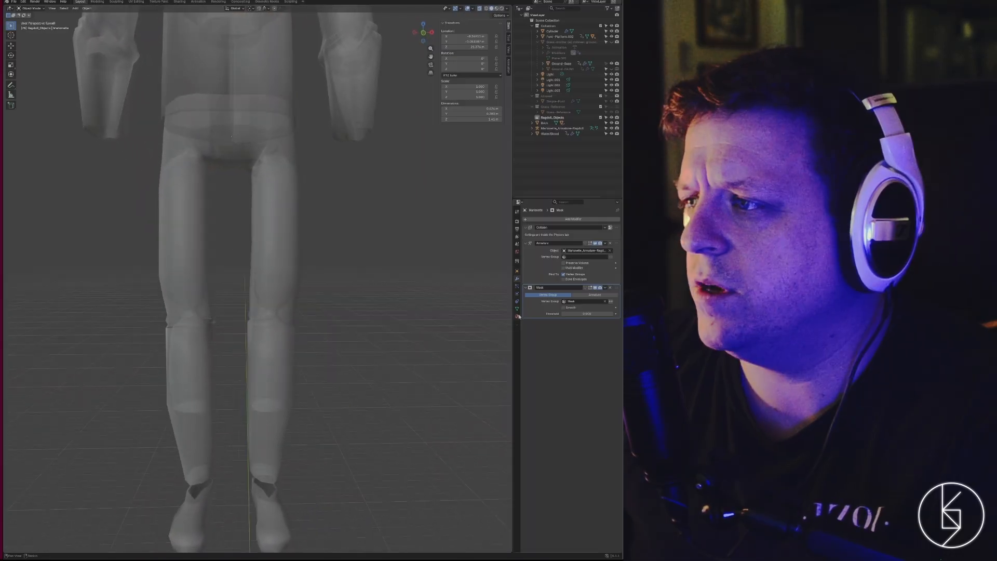
# Step: Select the Mask group's vertices in Edit Mode and invert the selection to the body parts outside the group
pyautogui.click(516, 308)
pyautogui.press('Tab')
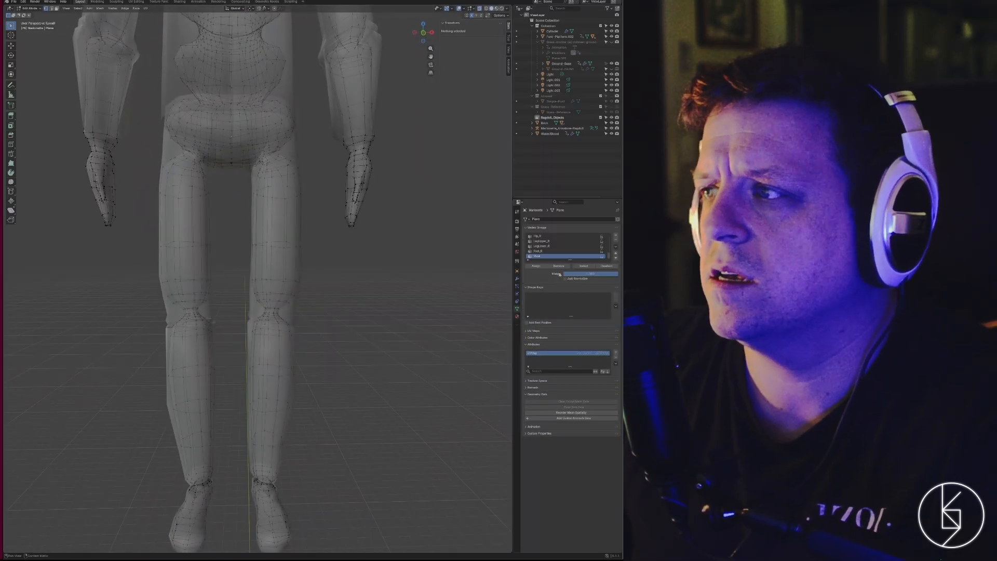
pyautogui.click(584, 265)
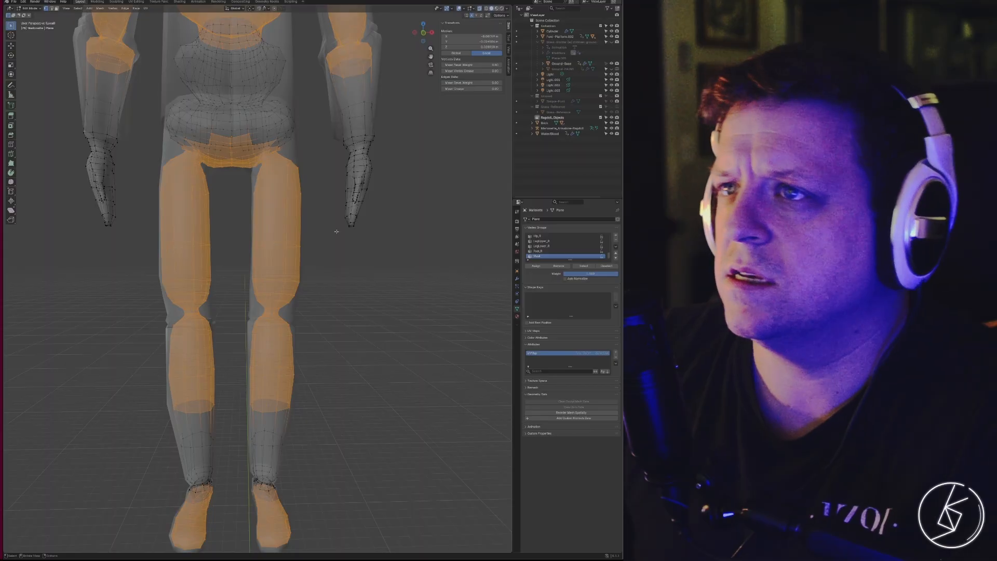
pyautogui.hotkey('ctrl', 'i')
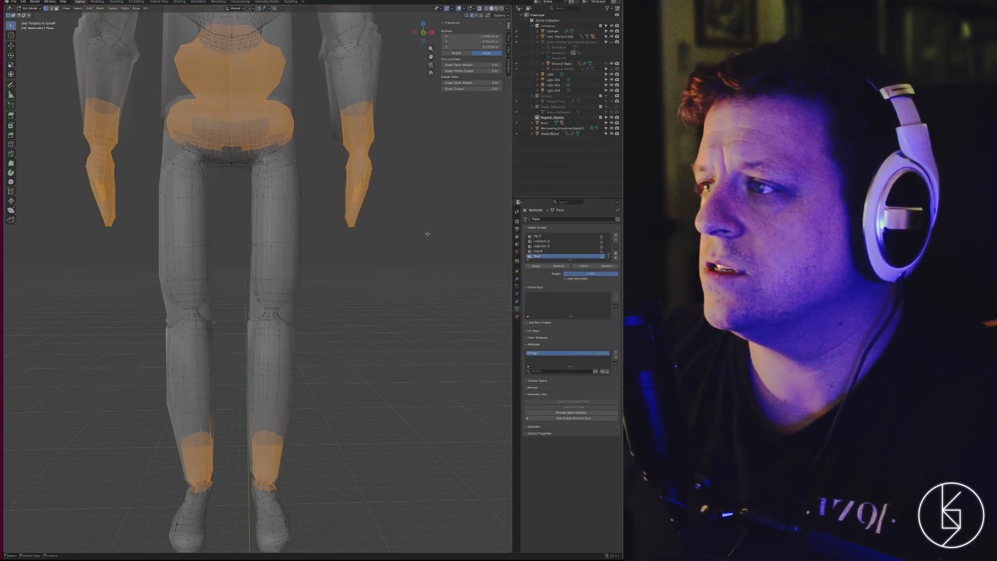
pyautogui.hotkey('ctrl', 'i')
pyautogui.hotkey('ctrl', 'i')
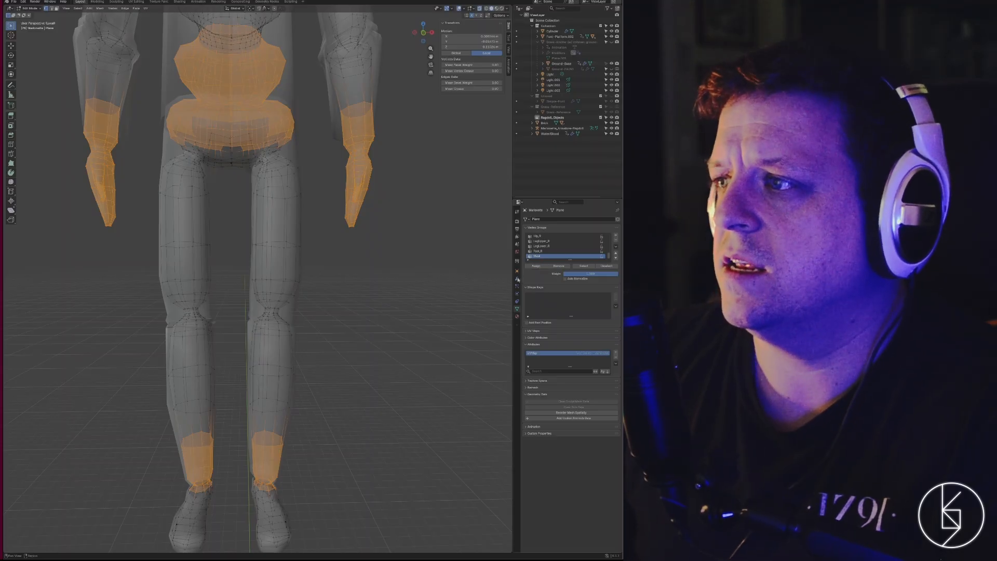
# Step: Go back to the Mask modifier, leave Edit Mode and select the mannequin body under the suit
pyautogui.click(518, 279)
pyautogui.click(517, 271)
pyautogui.click(517, 278)
pyautogui.press('Tab')
pyautogui.moveTo(349, 264); pyautogui.dragTo(371, 239, button='middle')
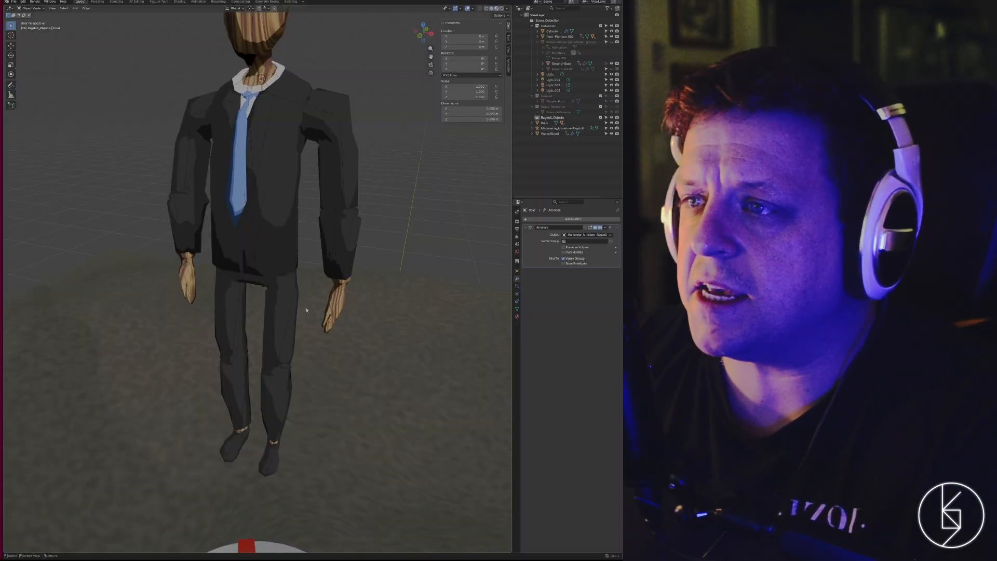
pyautogui.click(341, 309)
pyautogui.moveTo(358, 259); pyautogui.dragTo(481, 276, button='middle')
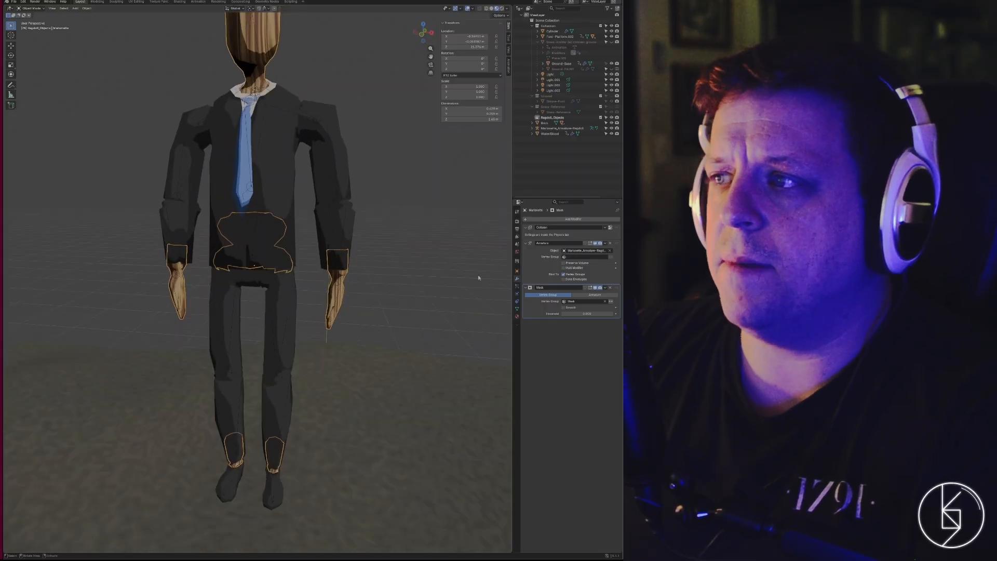
# Step: Isolate the mannequin body and compare it with the Mask modifier's viewport display off and on
pyautogui.moveTo(293, 284); pyautogui.dragTo(393, 247, button='middle')
pyautogui.click(594, 288)
pyautogui.press('KP_Divide')
pyautogui.scroll(4, 307, 258)
pyautogui.scroll(-2, 307, 258)
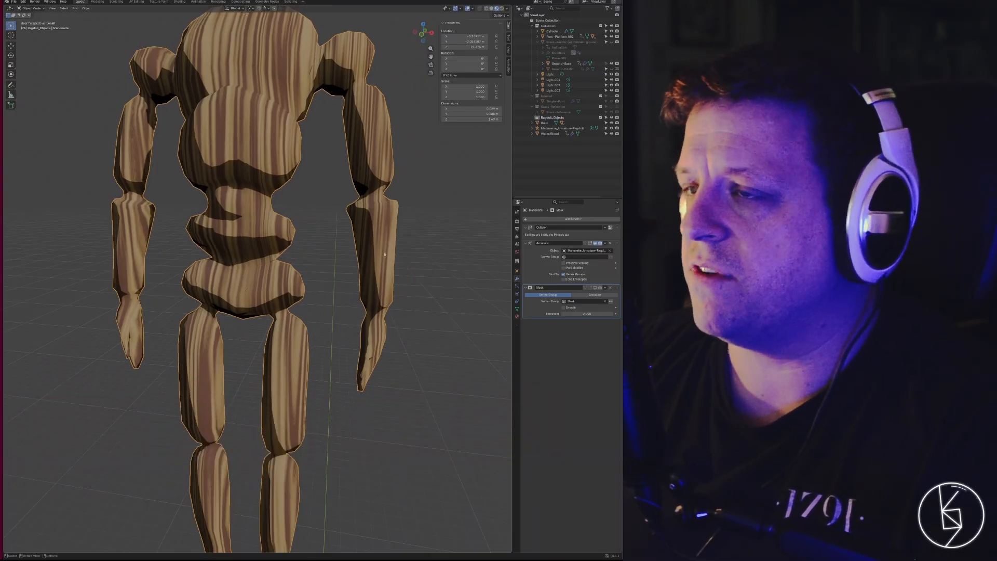
pyautogui.click(595, 287)
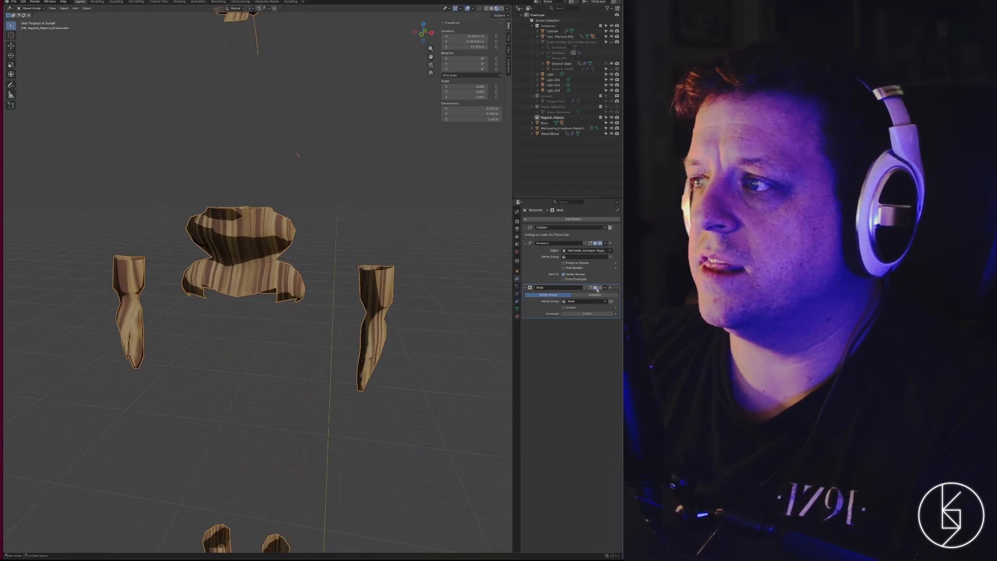
# Step: Examine the masked mannequin body from several angles to check which parts the Mask modifier keeps
pyautogui.scroll(-3, 306, 254)
pyautogui.moveTo(305, 255)
pyautogui.mouseDown(button='middle')
pyautogui.moveTo(275, 257)
pyautogui.moveTo(288, 259)
pyautogui.mouseUp(button='middle')
pyautogui.scroll(2, 288, 257)
pyautogui.moveTo(283, 213); pyautogui.dragTo(262, 225, button='middle')
pyautogui.moveTo(246, 184); pyautogui.dragTo(290, 210)
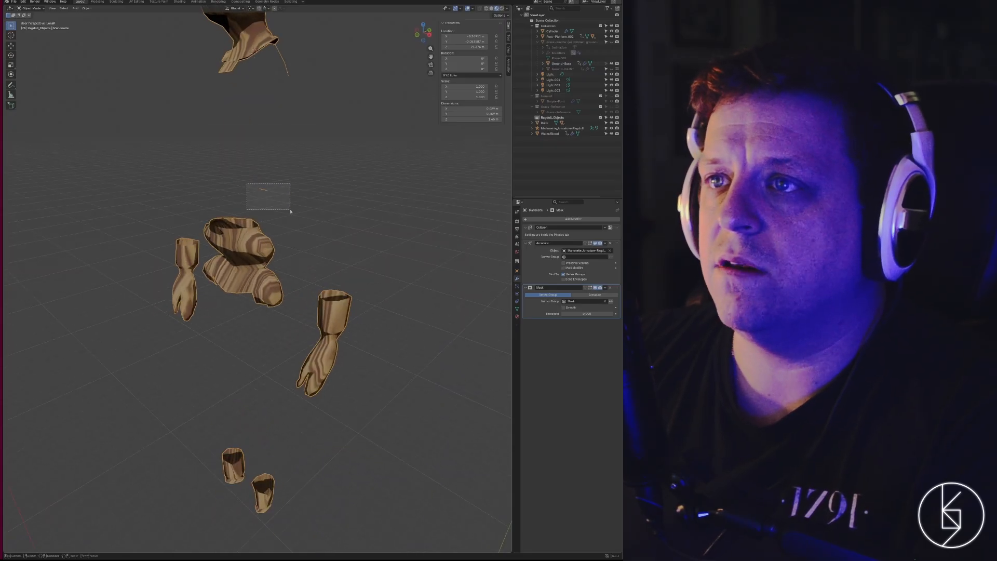
pyautogui.moveTo(229, 364); pyautogui.dragTo(221, 368, button='middle')
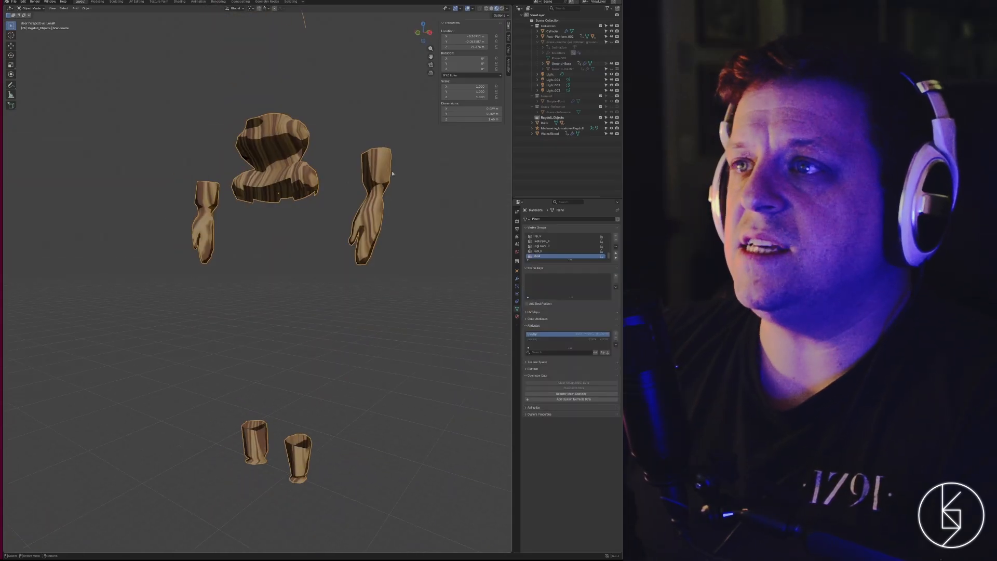
pyautogui.moveTo(392, 174); pyautogui.dragTo(320, 233, button='middle')
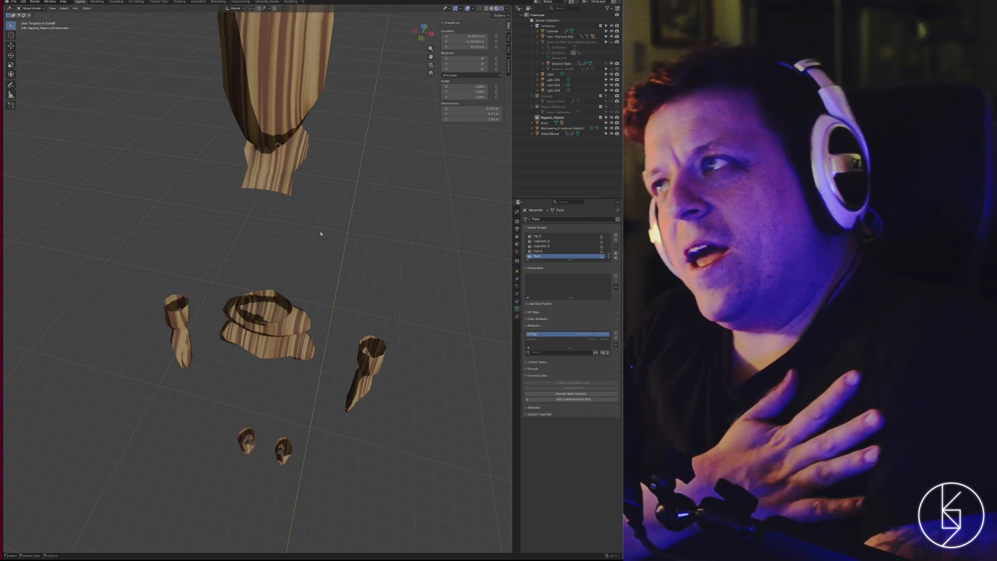
# Step: Rotate the left upper-arm bone to raise the arm sideways and check how the jacket sleeve deforms
pyautogui.press('r')
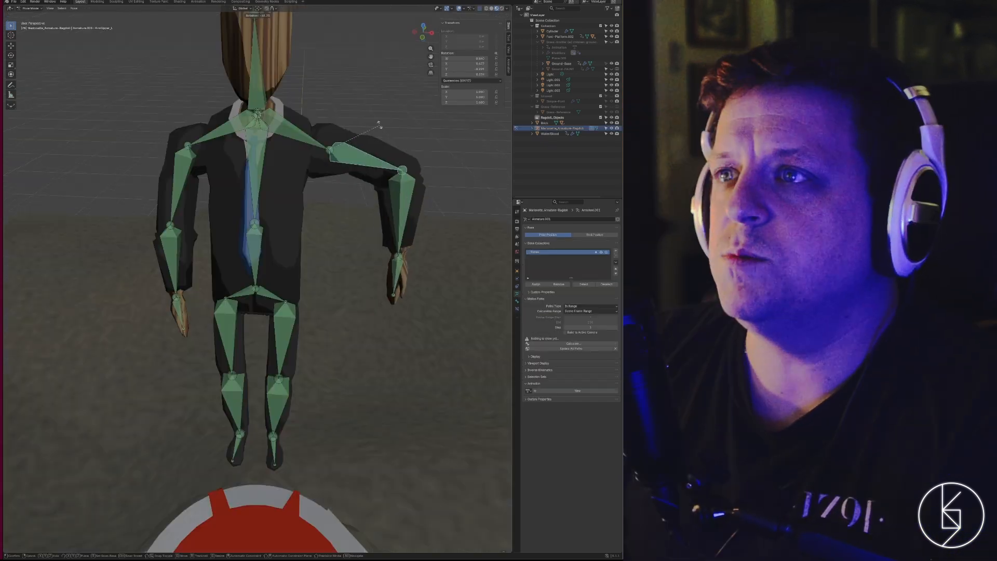
pyautogui.click(391, 170)
pyautogui.moveTo(392, 173); pyautogui.dragTo(333, 157, button='middle')
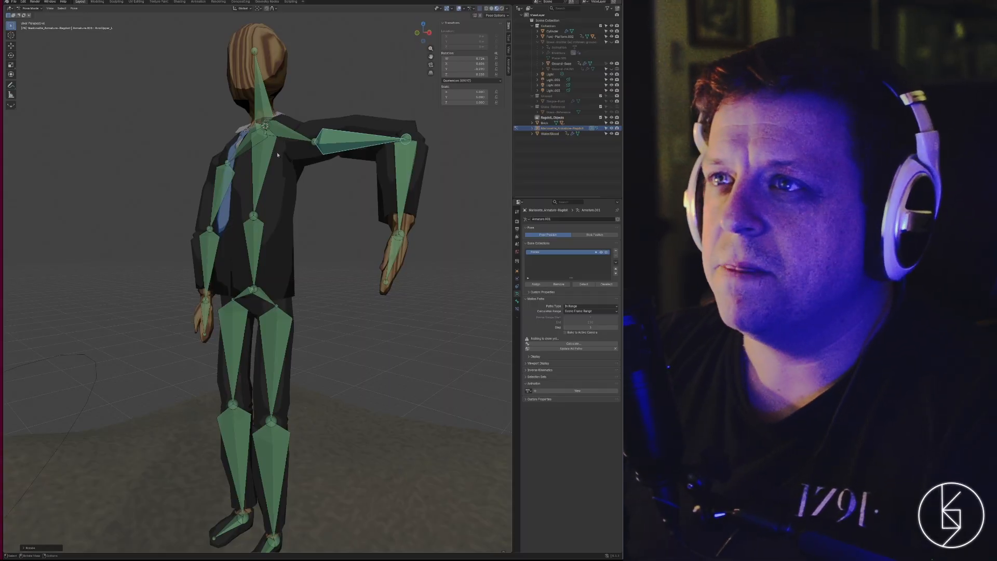
pyautogui.moveTo(277, 154); pyautogui.dragTo(293, 177, button='middle')
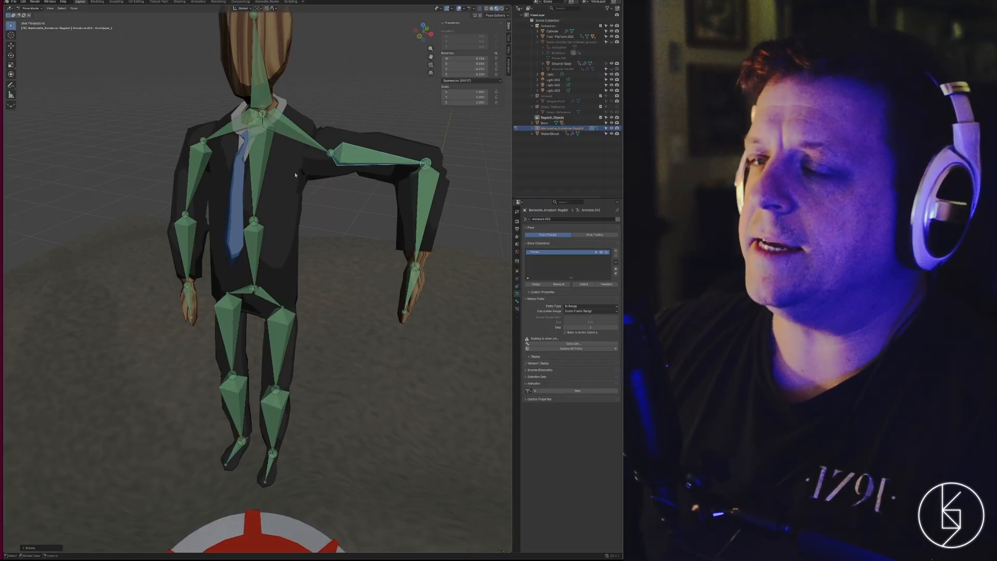
pyautogui.moveTo(294, 173); pyautogui.dragTo(270, 178, button='middle')
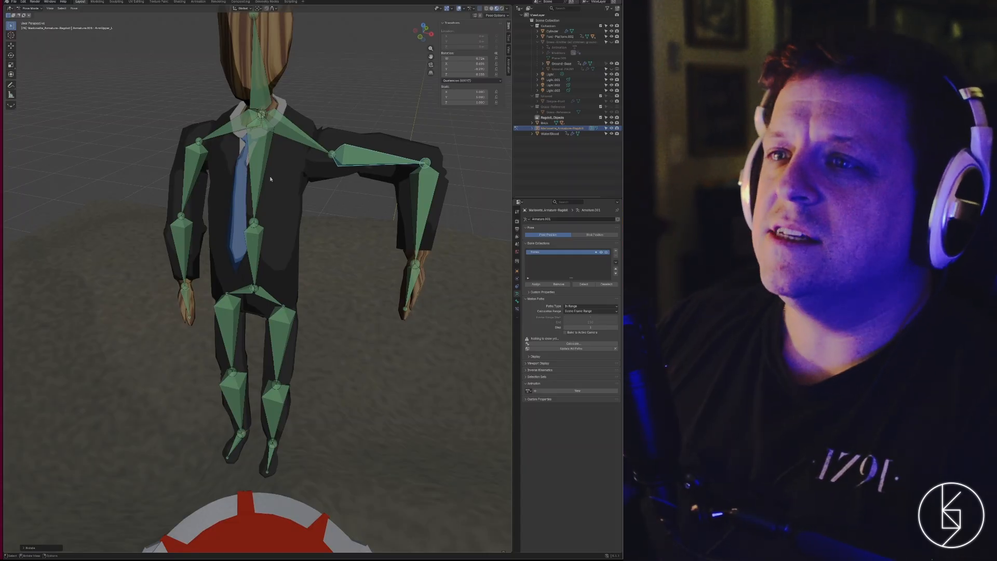
pyautogui.moveTo(319, 230); pyautogui.dragTo(264, 214, button='middle')
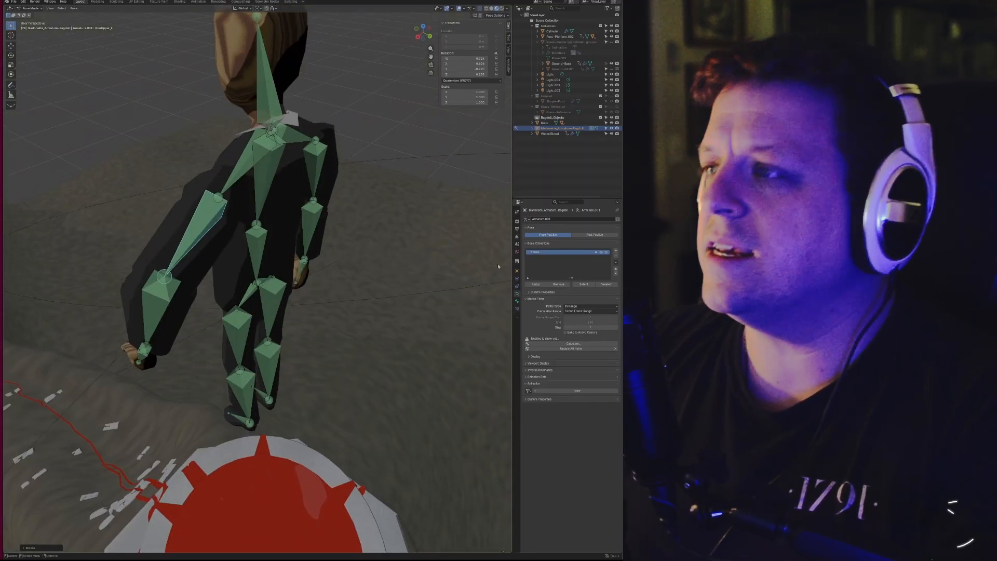
# Step: Open the armature's object properties, check the raised arm against the jacket and undo the last change
pyautogui.click(516, 271)
pyautogui.moveTo(266, 251); pyautogui.dragTo(250, 231, button='middle')
pyautogui.moveTo(175, 213); pyautogui.dragTo(291, 213, button='middle')
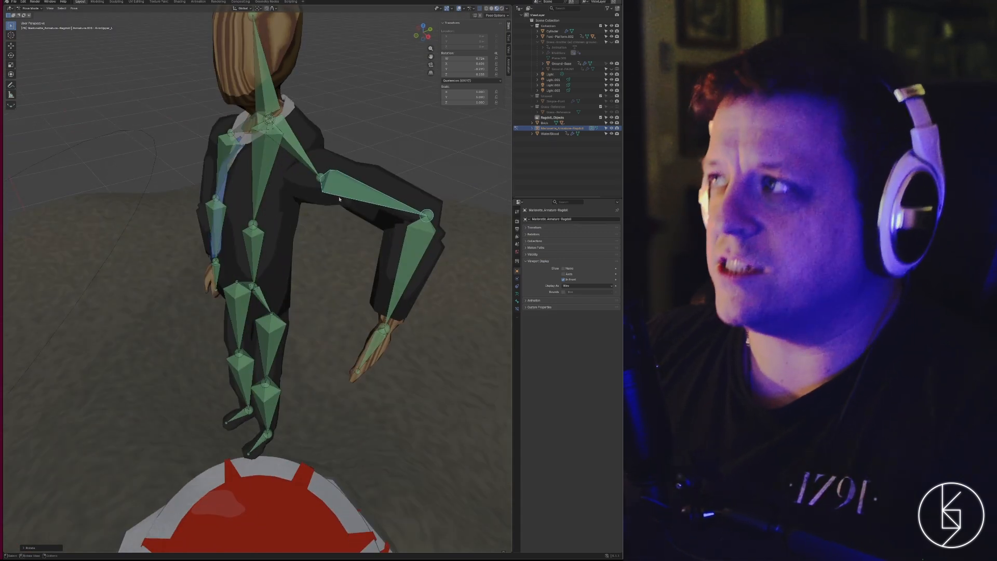
pyautogui.moveTo(339, 198); pyautogui.dragTo(329, 175, button='middle')
pyautogui.hotkey('ctrl', 'z')
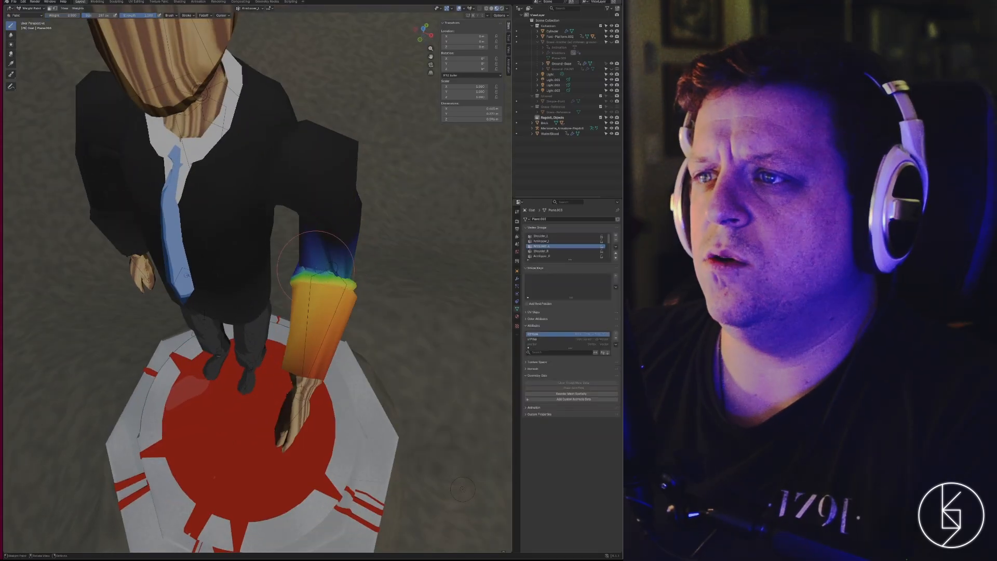
# Step: Put the armature in Pose Mode and rotate the right arm to check the jacket sleeve's weights
pyautogui.moveTo(311, 244)
pyautogui.mouseDown(button='middle')
pyautogui.moveTo(327, 229)
pyautogui.moveTo(314, 200)
pyautogui.mouseUp(button='middle')
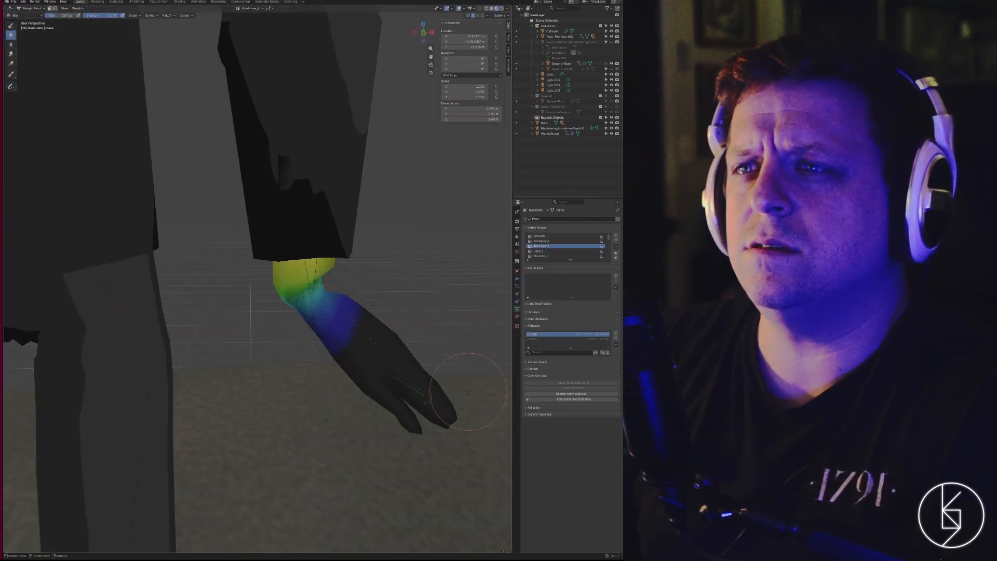
pyautogui.moveTo(394, 410); pyautogui.dragTo(441, 423, button='middle')
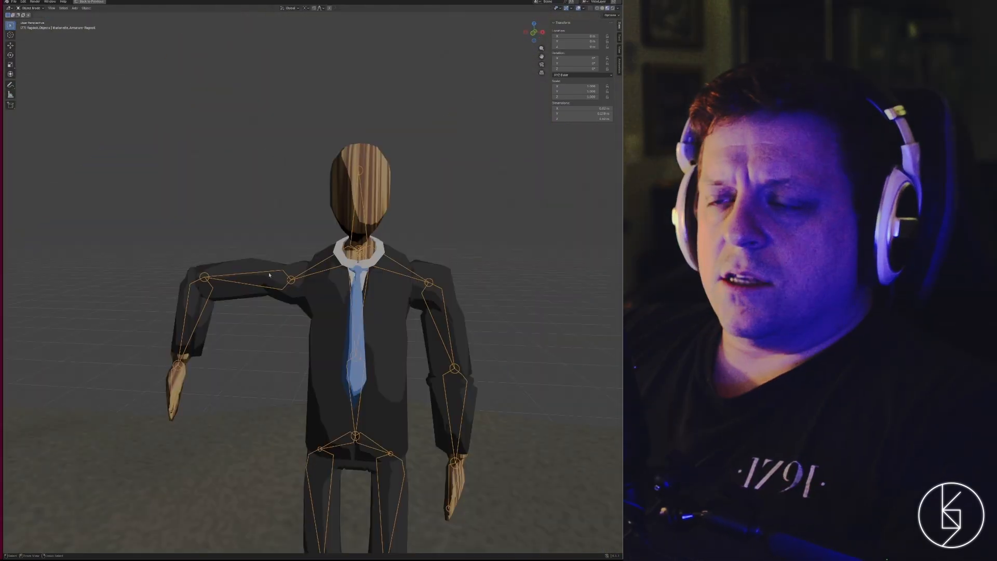
pyautogui.hotkey('ctrl', 'Tab')
pyautogui.press('r')
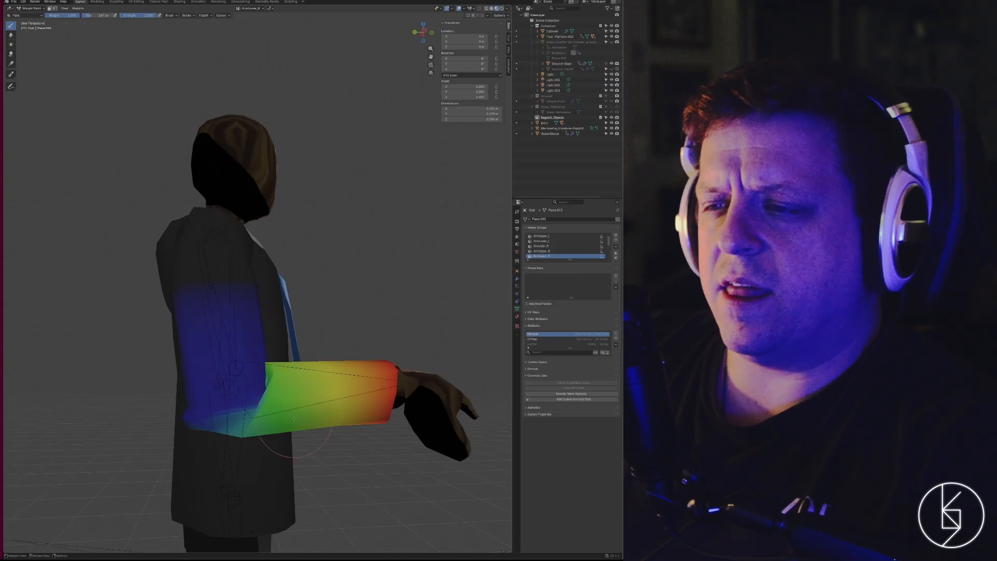
pyautogui.moveTo(311, 395); pyautogui.dragTo(253, 347, button='middle')
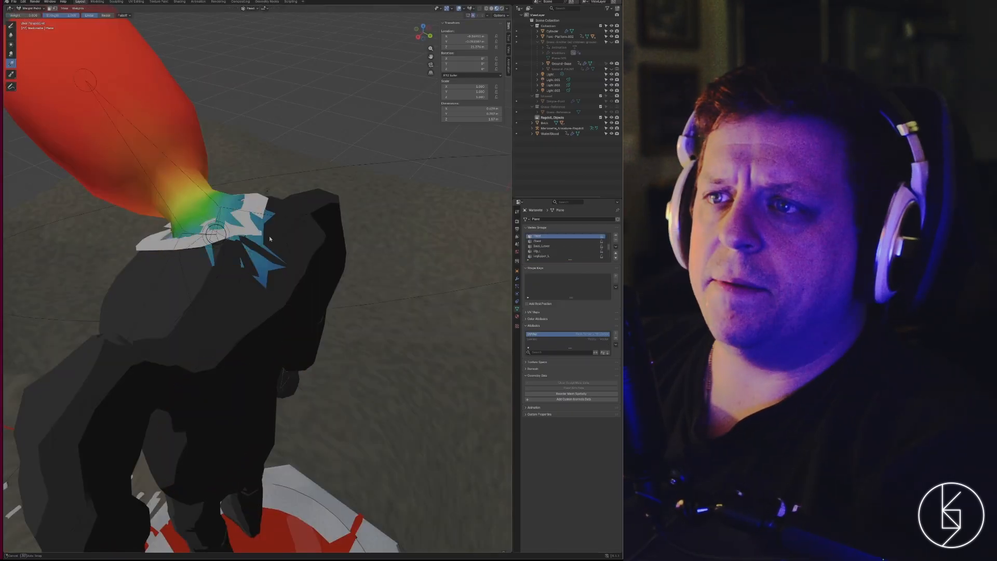
# Step: Try a weight gradient across the mannequin's neck and undo it
pyautogui.moveTo(258, 248); pyautogui.dragTo(253, 228)
pyautogui.hotkey('ctrl', 'z')
pyautogui.moveTo(259, 183); pyautogui.dragTo(299, 189, button='middle')
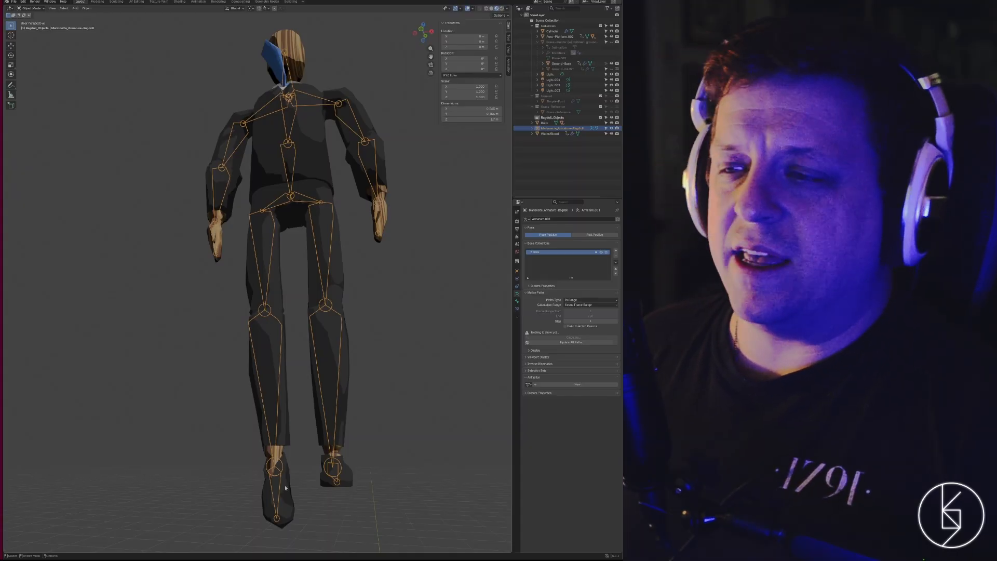
# Step: Select the mannequin's shoes and search for "deci"
pyautogui.click(285, 504)
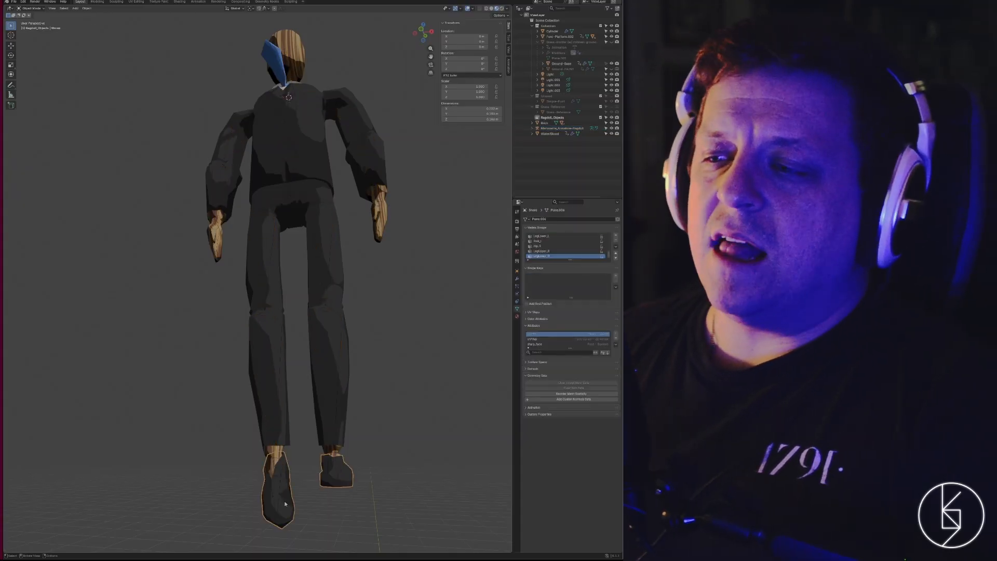
pyautogui.keyDown('shift'); pyautogui.moveTo(242, 475); pyautogui.dragTo(261, 389, button='middle'); pyautogui.keyUp('shift')
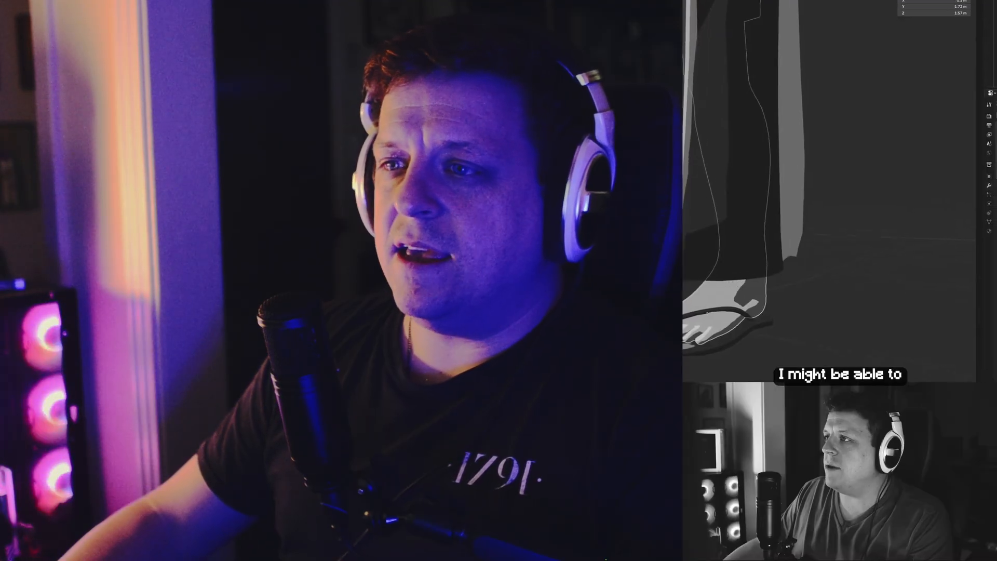
pyautogui.write('deci')
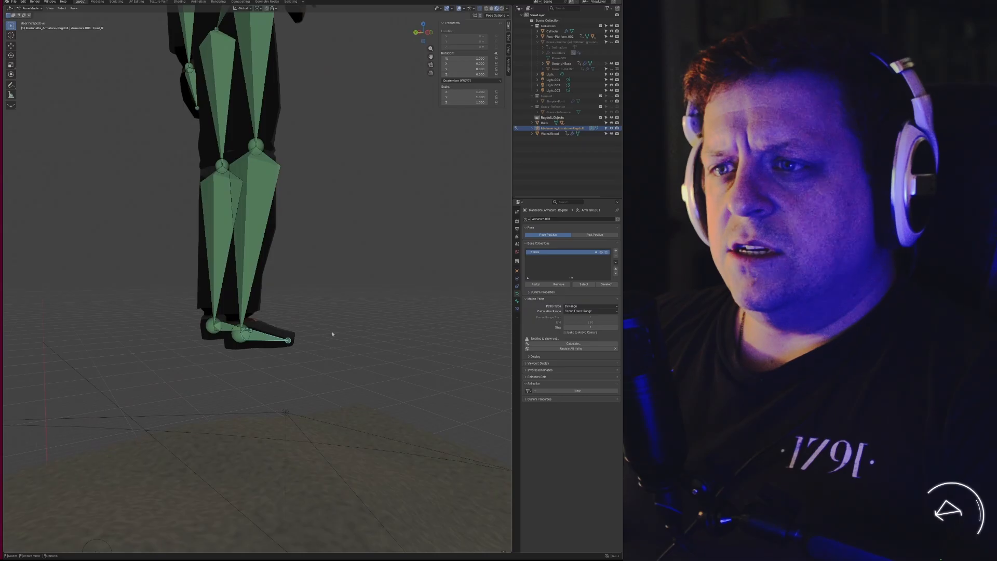
# Step: Try rotating the right lower-leg bone to test how the trouser leg deforms
pyautogui.scroll(4, 258, 339)
pyautogui.click(266, 254)
pyautogui.moveTo(266, 253); pyautogui.dragTo(316, 260, button='middle')
pyautogui.press('r')
pyautogui.rightClick(182, 231)
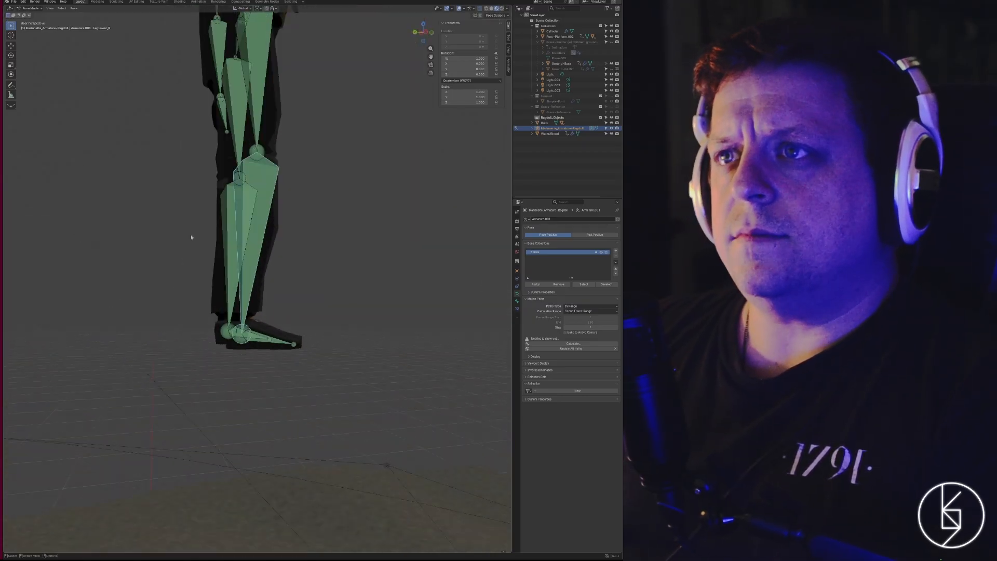
# Step: Return the armature to Object Mode, then select the mannequin body and save the file
pyautogui.moveTo(270, 304); pyautogui.dragTo(209, 312, button='middle')
pyautogui.scroll(-5, 282, 288)
pyautogui.keyDown('shift'); pyautogui.moveTo(258, 107); pyautogui.dragTo(274, 289, button='middle'); pyautogui.keyUp('shift')
pyautogui.hotkey('ctrl', 'Tab')
pyautogui.click(385, 312)
pyautogui.click(291, 217)
pyautogui.moveTo(299, 216); pyautogui.dragTo(318, 237, button='middle')
pyautogui.click(321, 237)
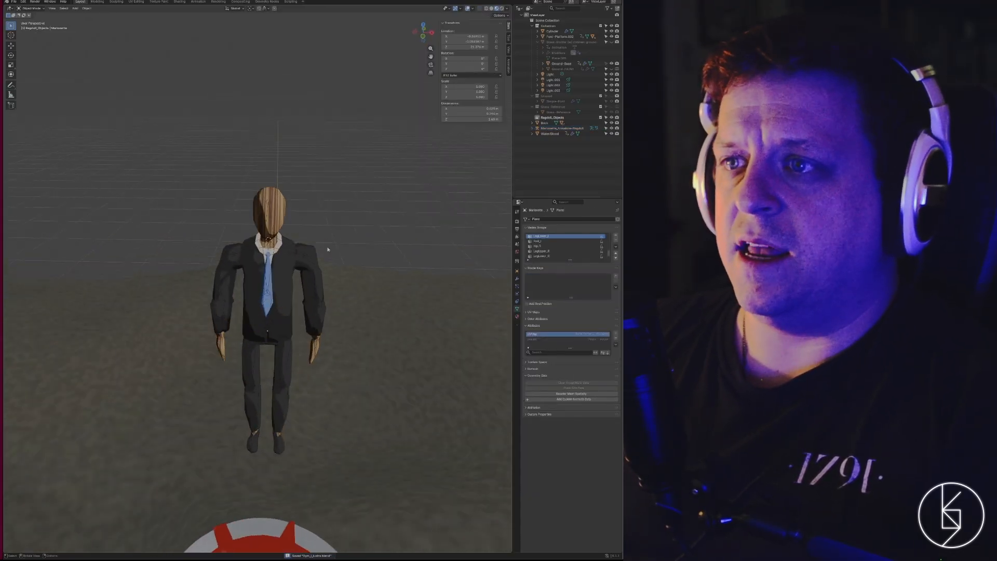
# Step: Play the animation and view the suited mannequin from several sides to check its deformation
pyautogui.press('space')
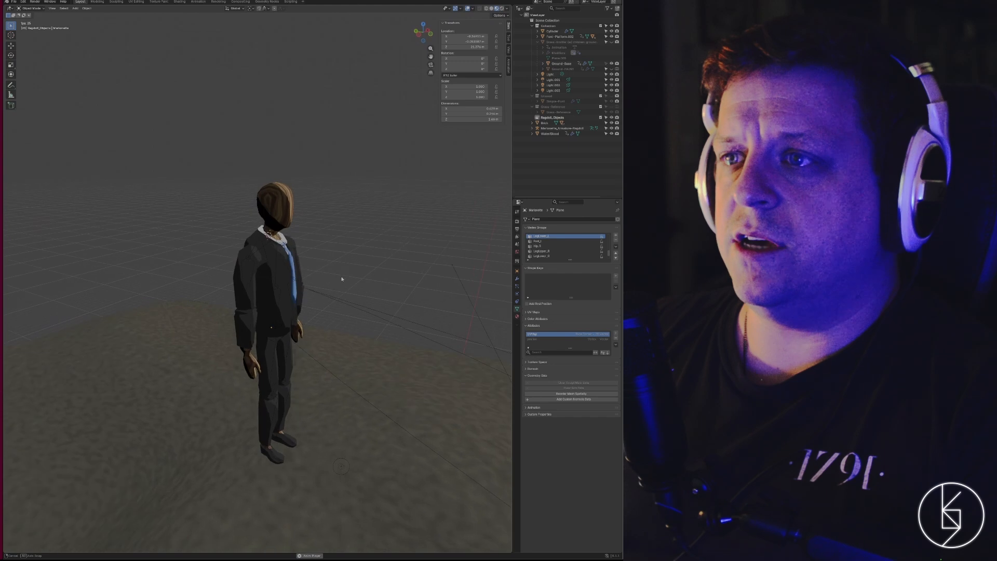
pyautogui.press('space')
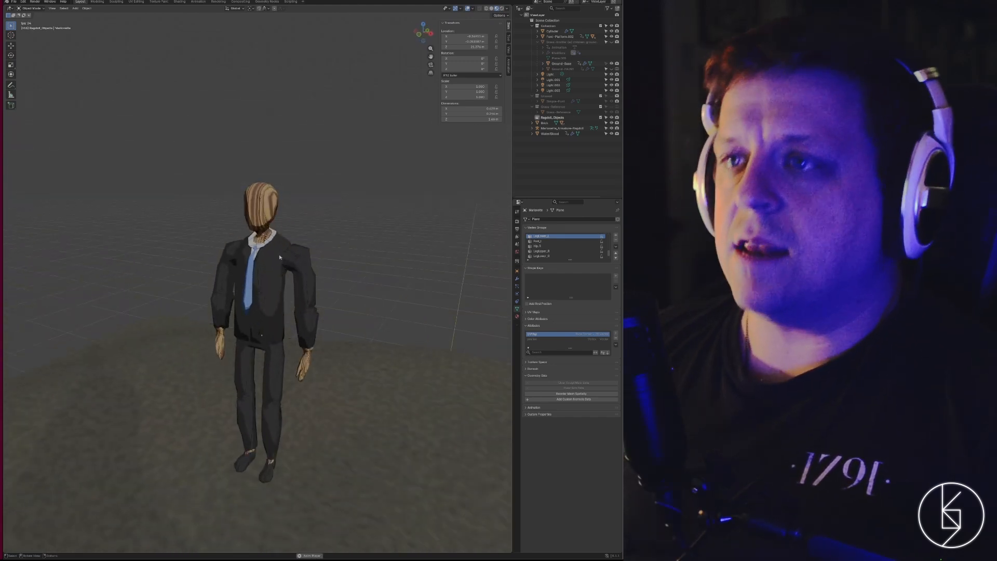
pyautogui.scroll(-3, 184, 287)
pyautogui.moveTo(184, 287); pyautogui.dragTo(164, 485, button='middle')
pyautogui.press('space')
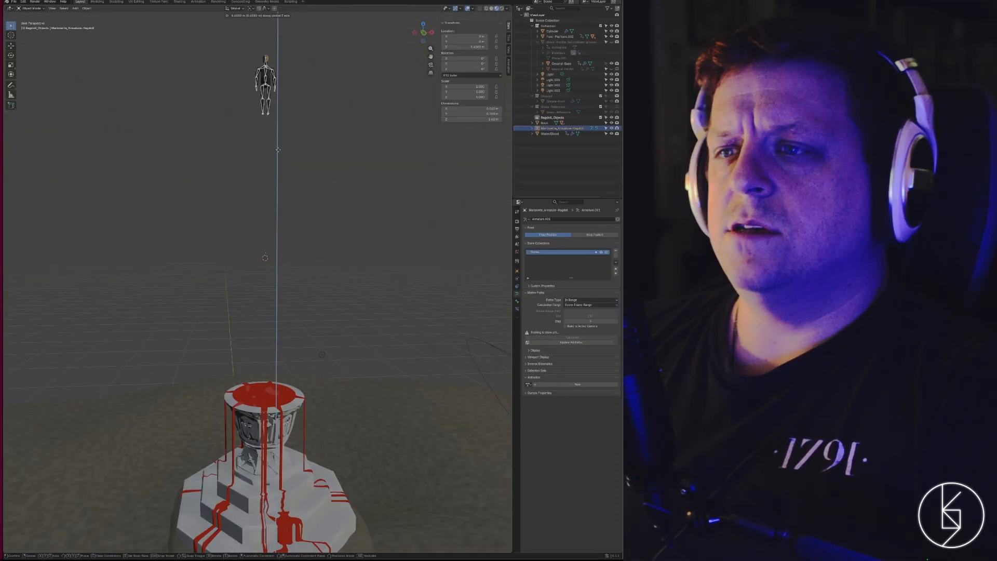
# Step: Move the mannequin armature along the Z axis to set its hanging height above the goblet pedestal
pyautogui.click(278, 141)
pyautogui.moveTo(278, 141); pyautogui.dragTo(288, 122, button='middle')
pyautogui.press('g')
pyautogui.press('z')
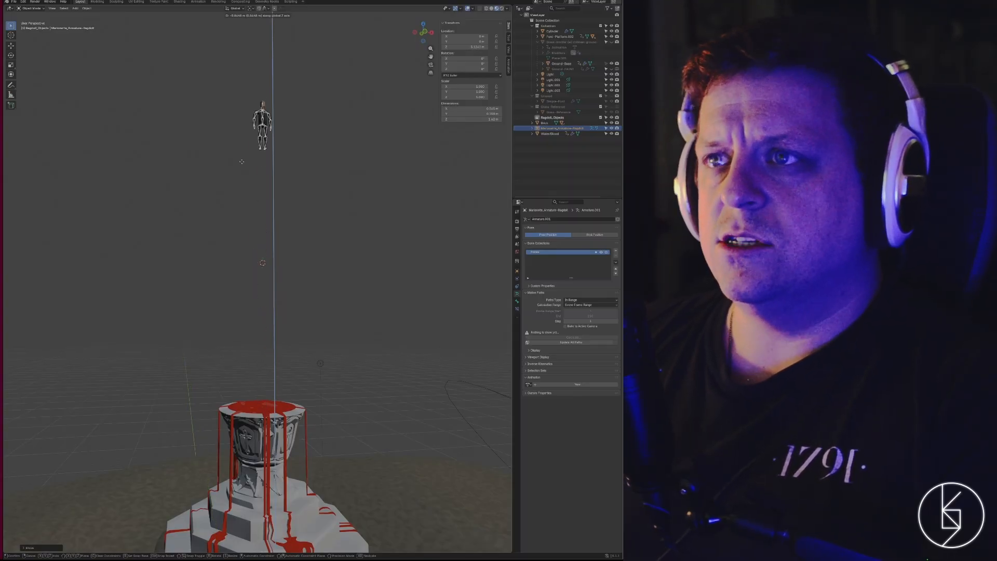
pyautogui.click(243, 147)
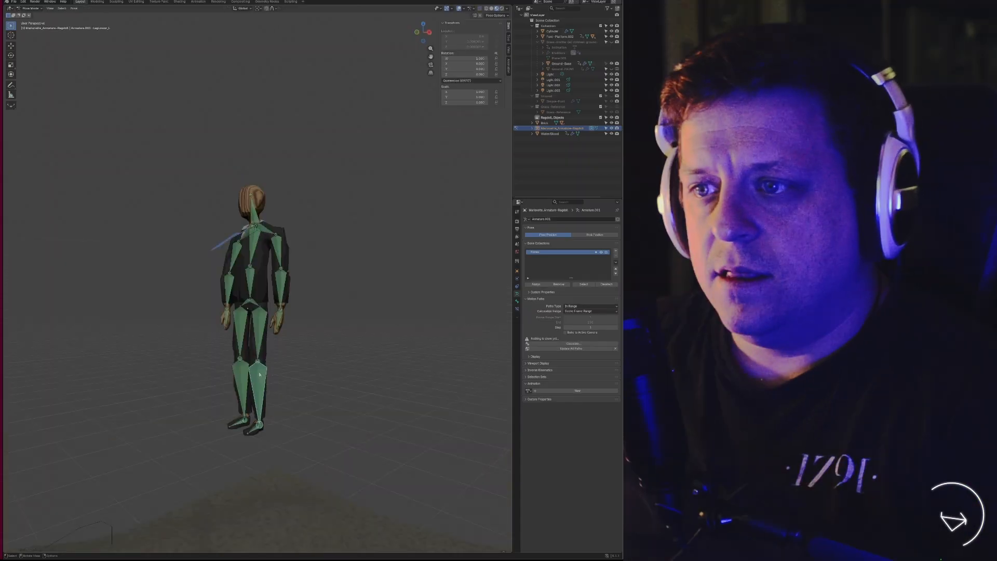
# Step: Rotate the mannequin's lower-leg bone in Pose Mode to bend the knee for the hanging pose
pyautogui.moveTo(293, 340); pyautogui.dragTo(262, 340, button='middle')
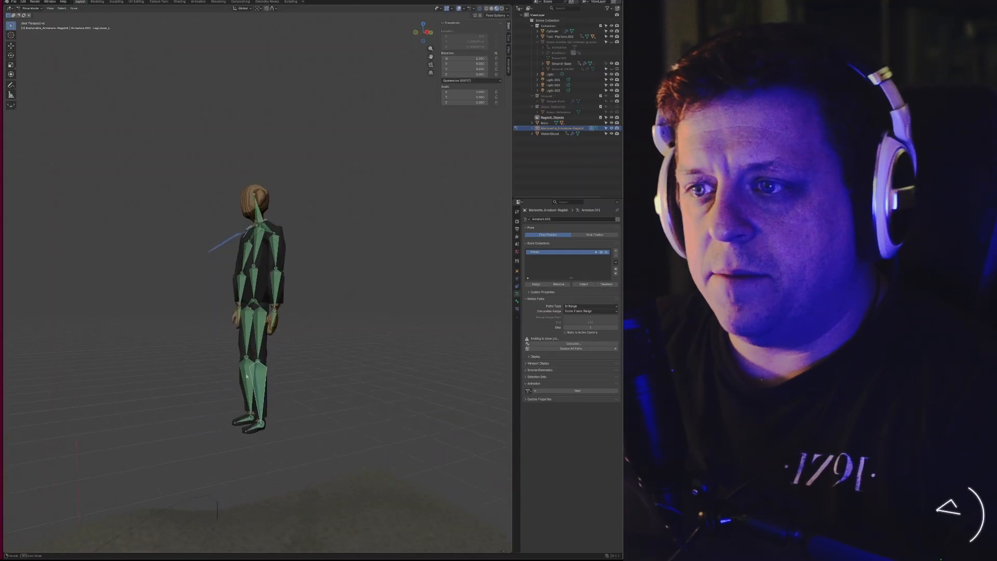
pyautogui.click(254, 345)
pyautogui.press('r')
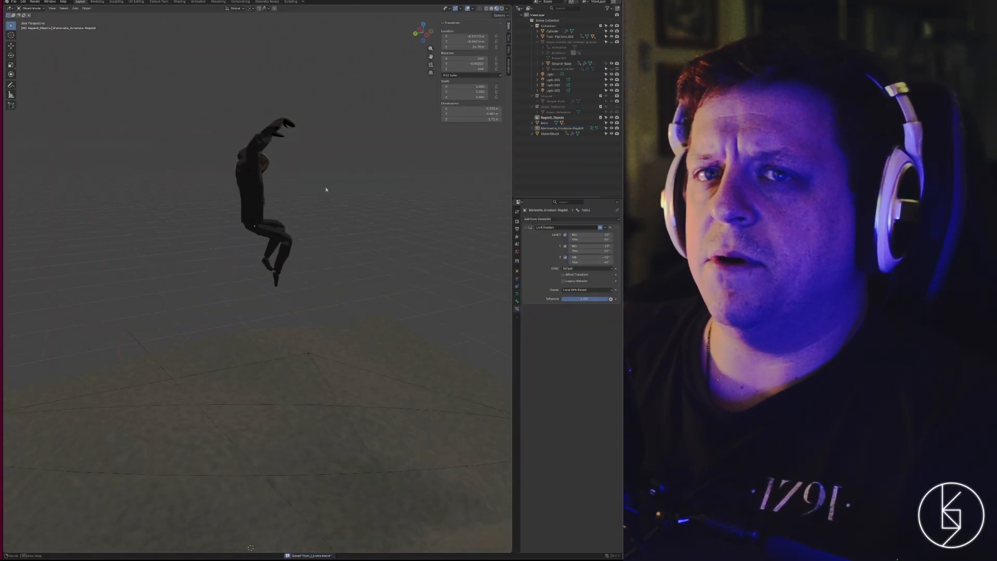
# Step: Inspect the posed mannequin from the front and play the animation to check its movement
pyautogui.moveTo(309, 181); pyautogui.dragTo(280, 163, button='middle')
pyautogui.keyDown('shift'); pyautogui.moveTo(279, 163); pyautogui.dragTo(258, 266, button='middle'); pyautogui.keyUp('shift')
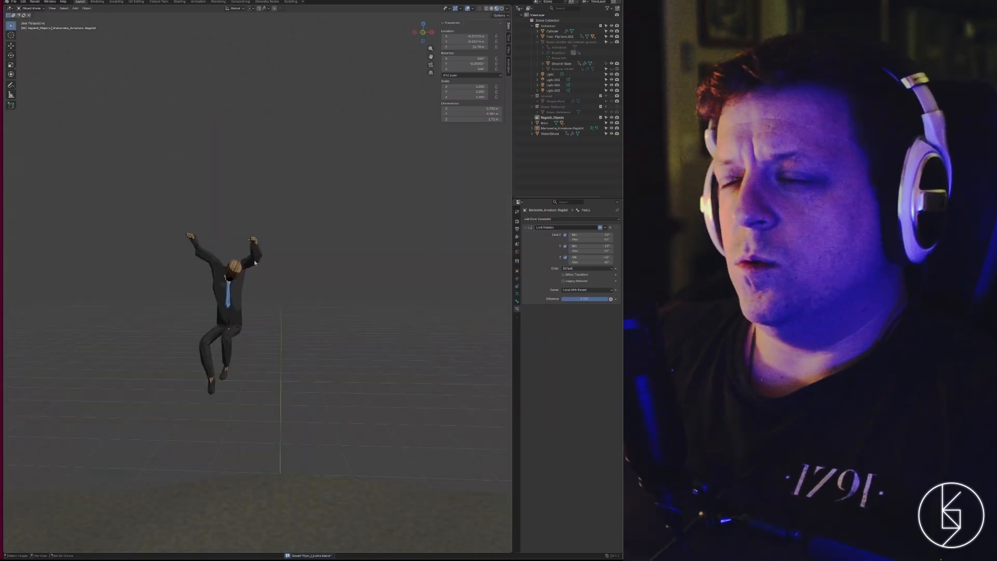
pyautogui.moveTo(337, 231); pyautogui.dragTo(313, 222, button='middle')
pyautogui.hotkey('shift', 'space')
pyautogui.press('space')
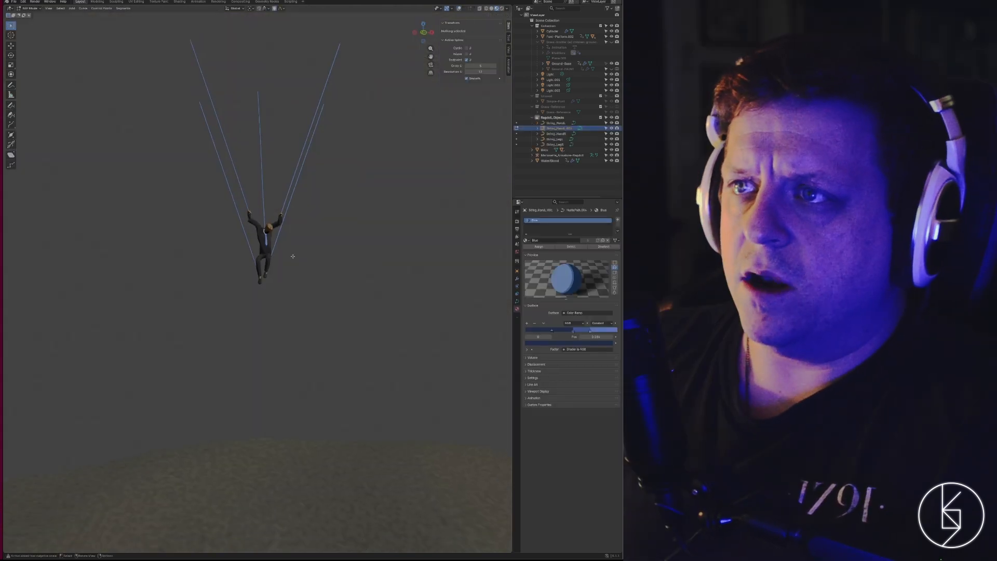
# Step: Move the selected point of the hand string curve along the Z axis
pyautogui.press('z')
pyautogui.click(247, 286)
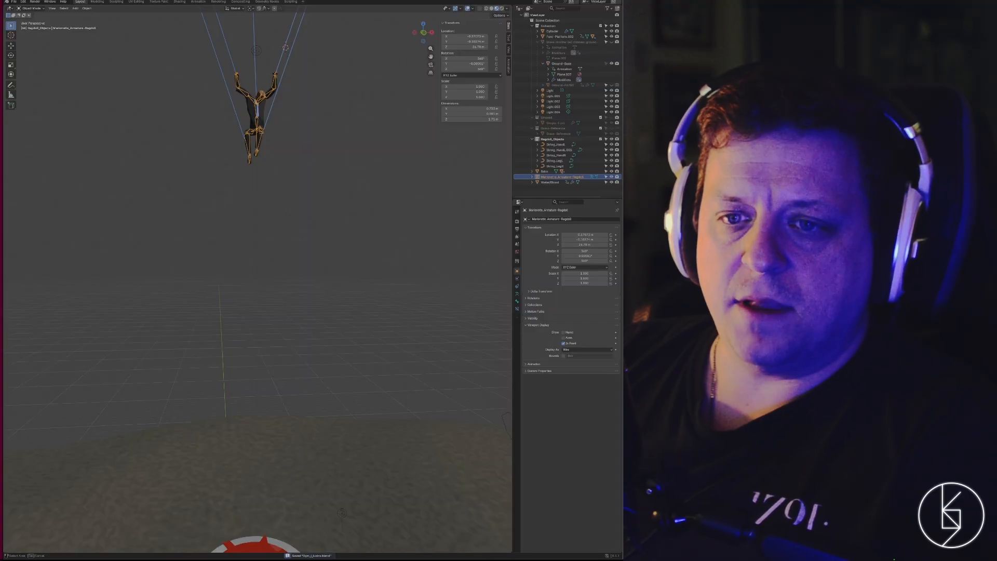
# Step: Reveal the timeline and keyframe only the armature's Z location at the first frame, deleting the initial location channel
pyautogui.moveTo(4, 551); pyautogui.dragTo(7, 385)
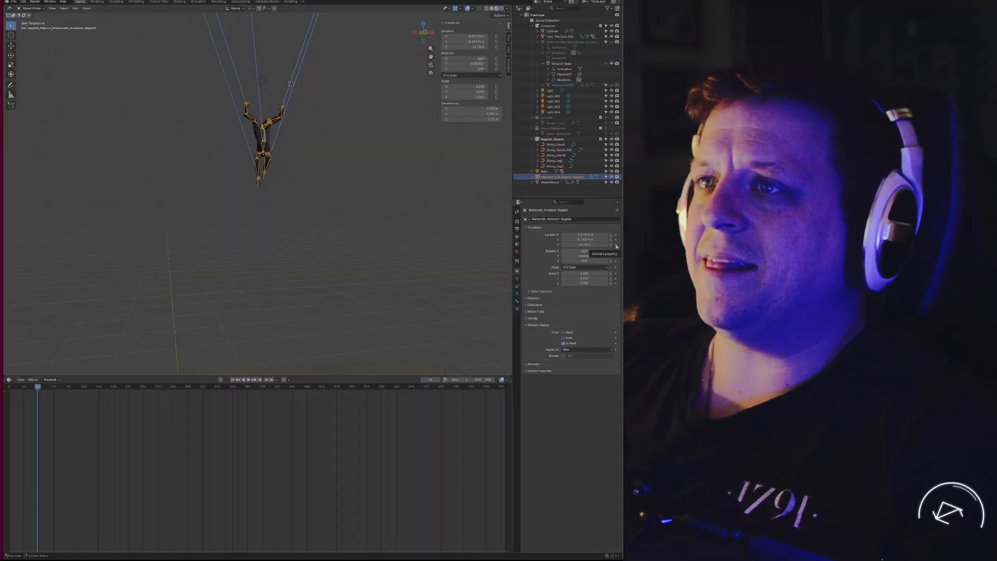
pyautogui.click(615, 245)
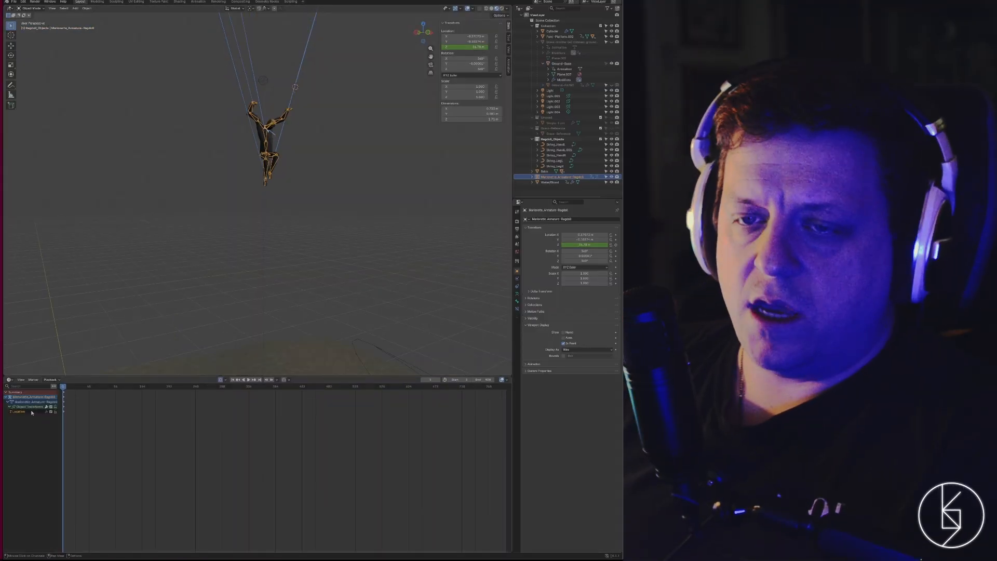
pyautogui.press('x')
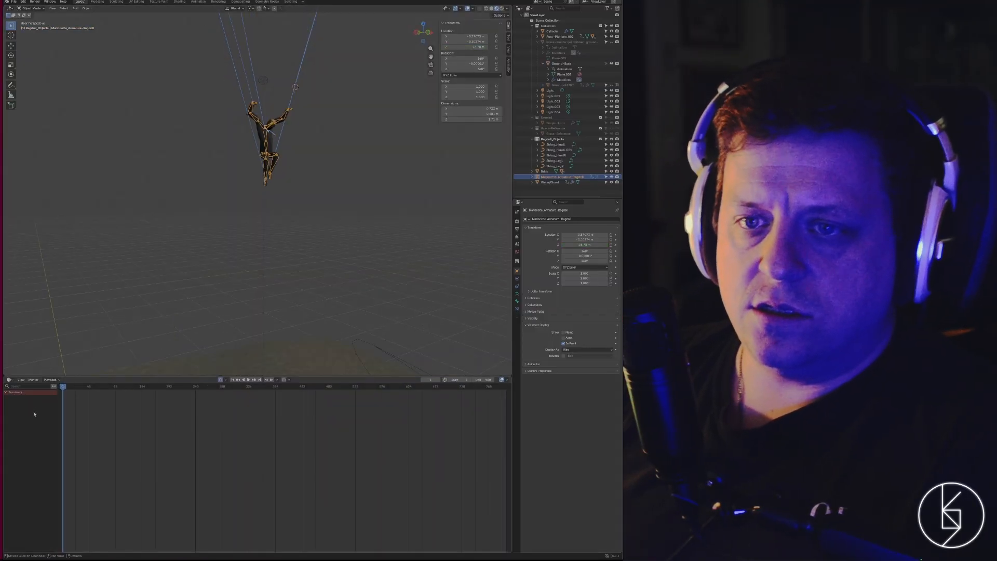
pyautogui.click(616, 246)
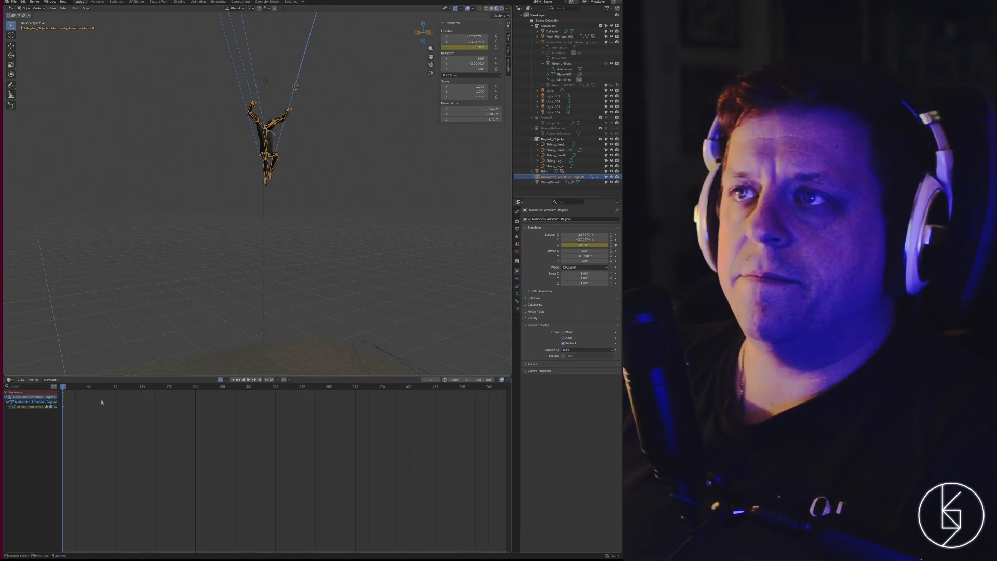
# Step: At the last frame, lower the armature's Z location until the mannequin reaches the goblet and keyframe it
pyautogui.scroll(-5, 178, 287)
pyautogui.moveTo(178, 287); pyautogui.dragTo(281, 216, button='middle')
pyautogui.moveTo(246, 277); pyautogui.dragTo(225, 305, button='middle')
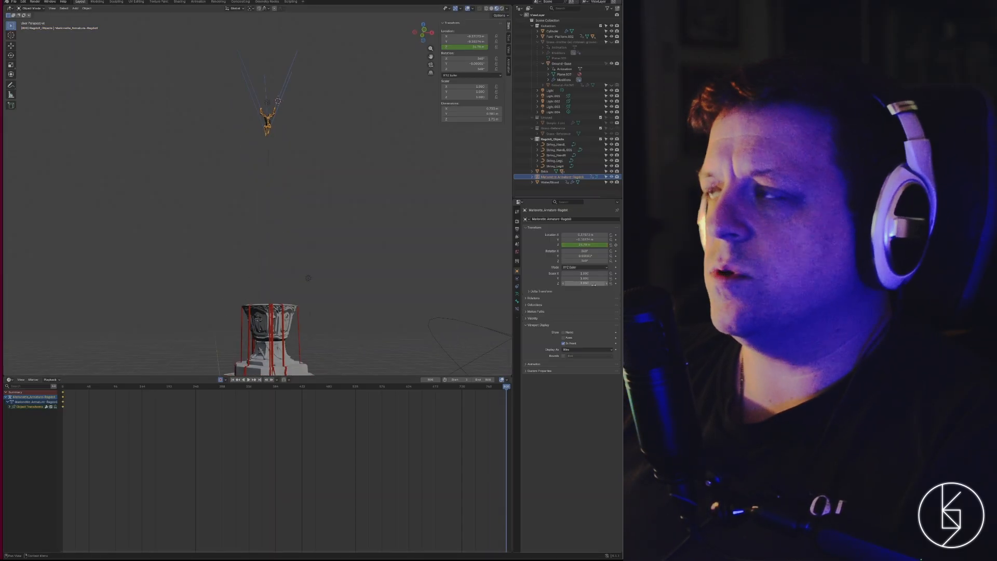
pyautogui.moveTo(578, 244); pyautogui.dragTo(535, 245)
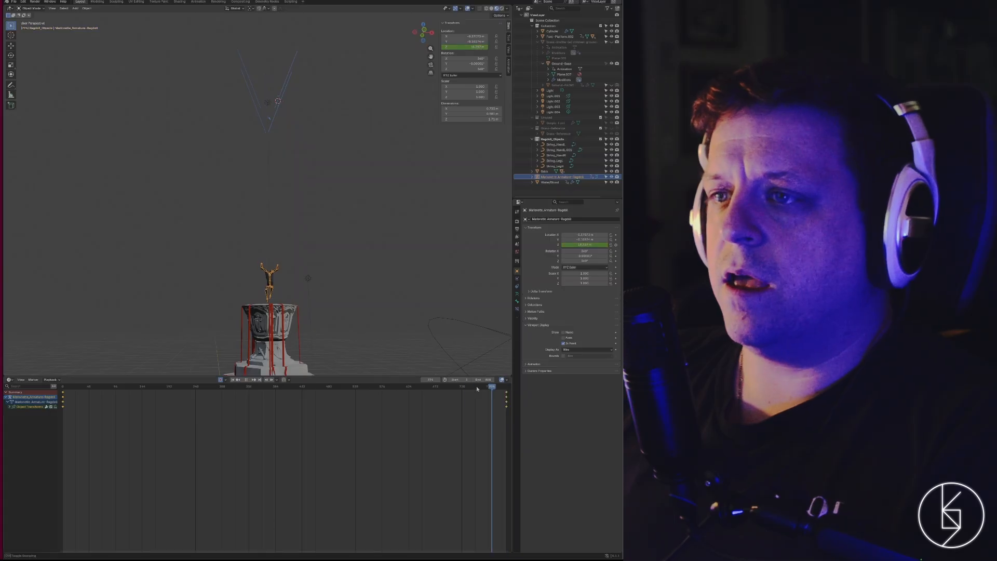
# Step: Preview the mannequin's descent and set the end keyframe's handle type to Vector
pyautogui.moveTo(500, 389); pyautogui.dragTo(205, 387)
pyautogui.press('space')
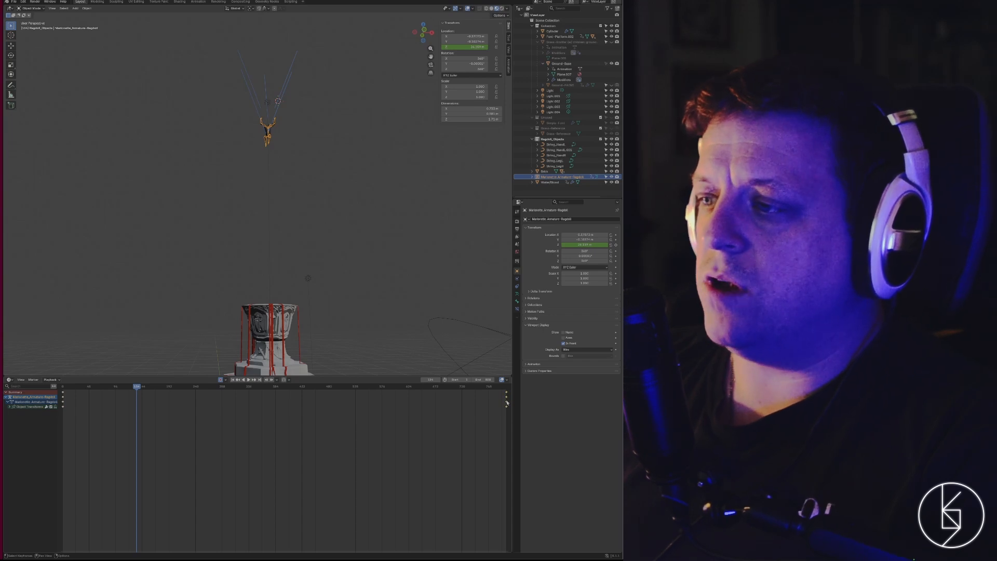
pyautogui.press('v')
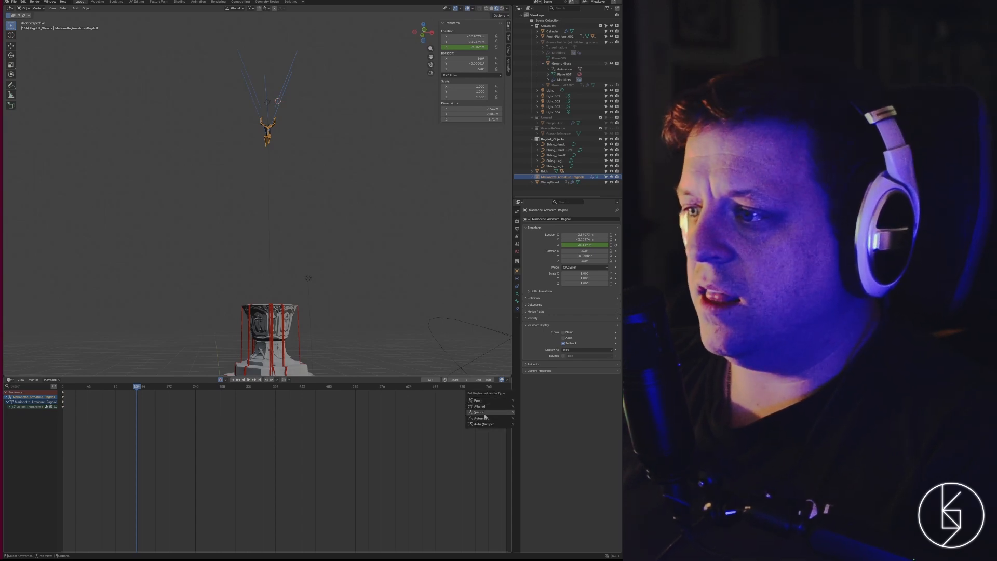
pyautogui.click(485, 412)
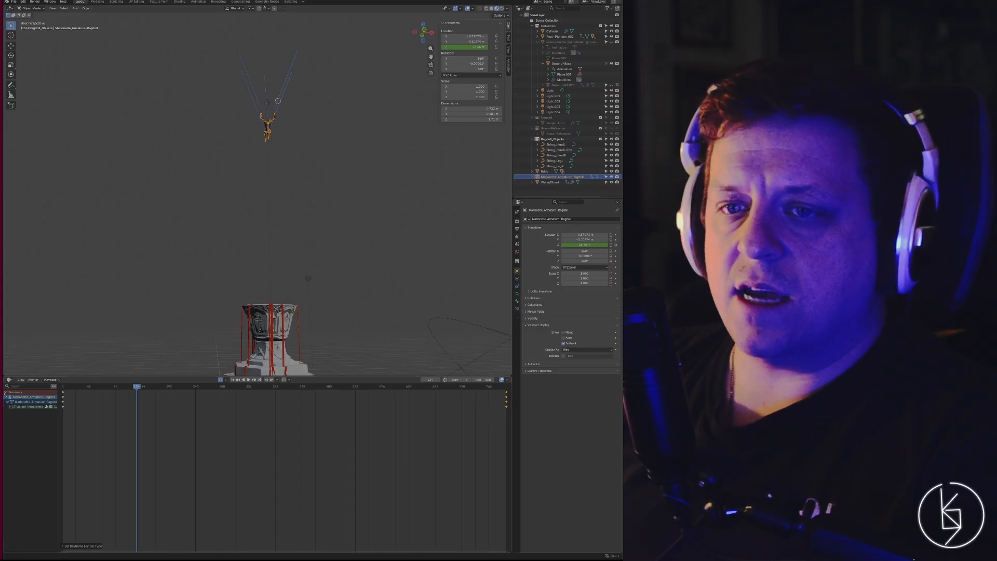
# Step: Switch the timeline to the Graph Editor and bring the armature's Z location curve into view
pyautogui.click(9, 380)
pyautogui.click(108, 409)
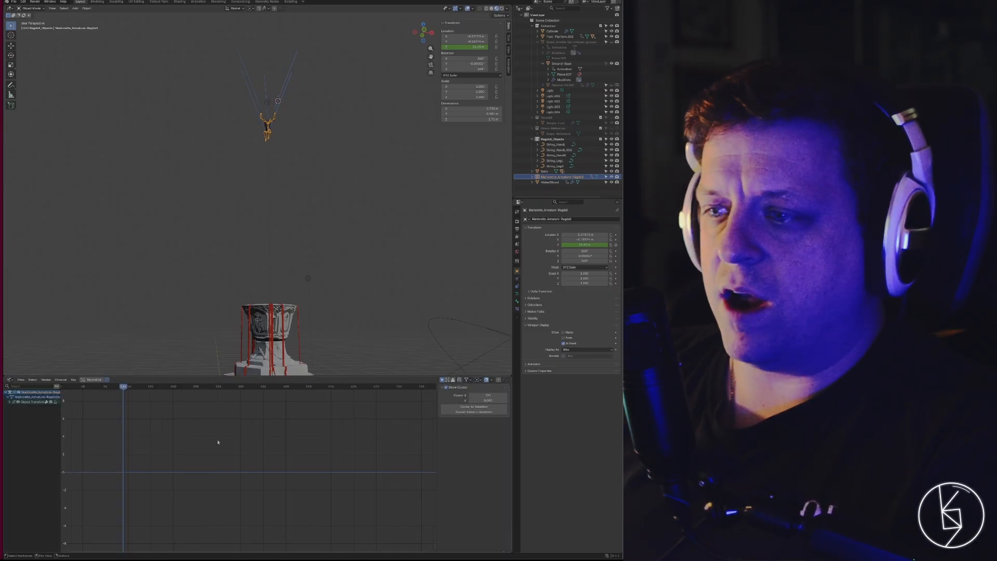
pyautogui.scroll(-4, 177, 441)
pyautogui.keyDown('shift'); pyautogui.moveTo(233, 427); pyautogui.dragTo(232, 505, button='middle'); pyautogui.keyUp('shift')
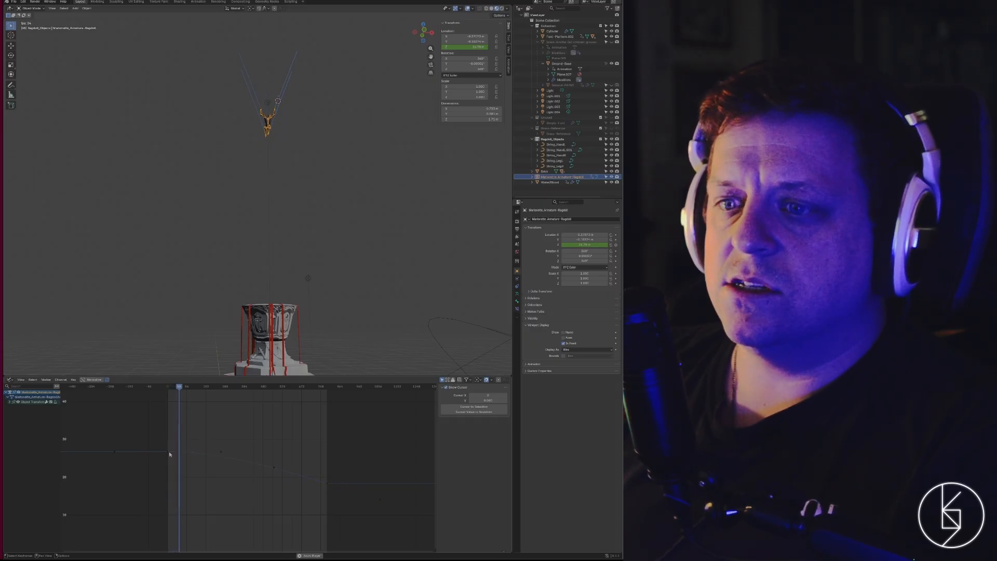
pyautogui.scroll(3, 156, 446)
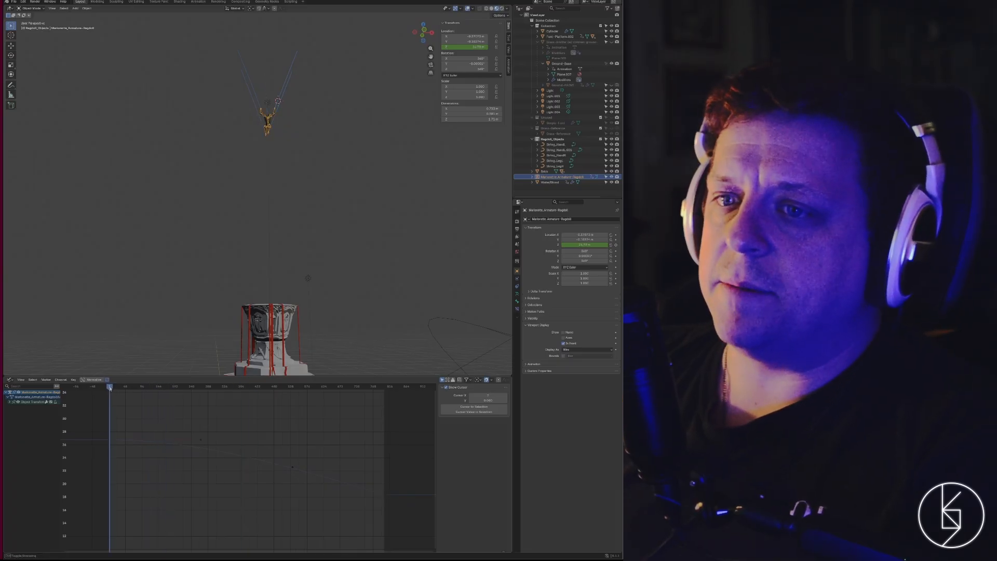
# Step: Return to the first frame and examine the hanging mannequin and its tie up close
pyautogui.moveTo(110, 388); pyautogui.dragTo(108, 388)
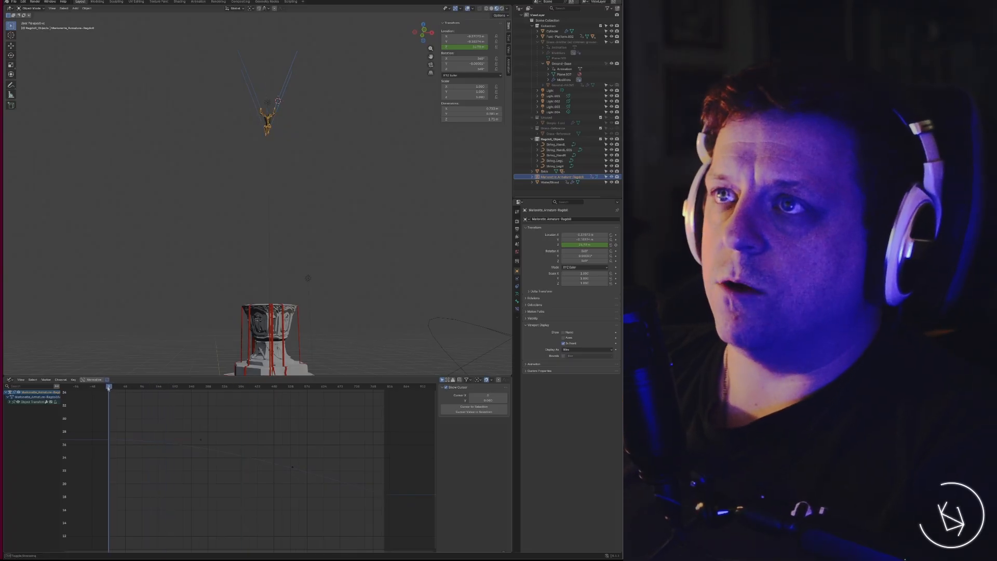
pyautogui.keyDown('shift'); pyautogui.moveTo(282, 97); pyautogui.dragTo(269, 169, button='middle'); pyautogui.keyUp('shift')
pyautogui.scroll(10, 269, 169)
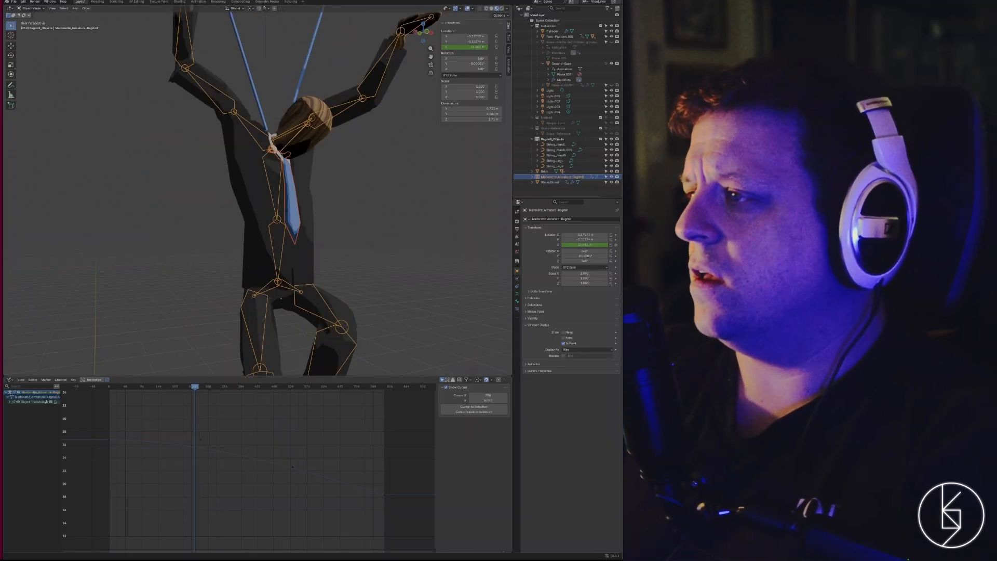
# Step: Select the tie and open its Cloth physics settings, collapsing Physical Properties and expanding Cache
pyautogui.click(517, 278)
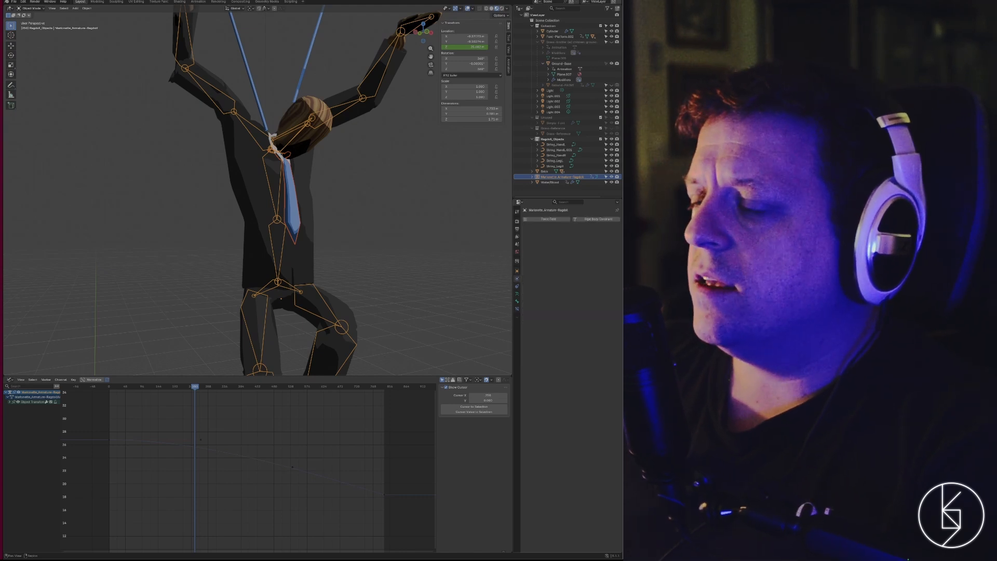
pyautogui.click(292, 190)
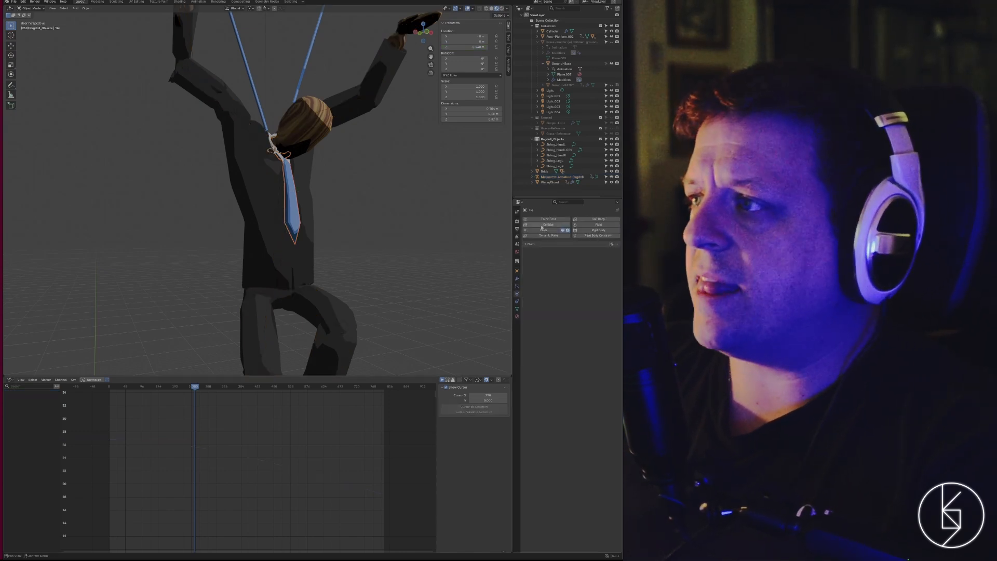
pyautogui.click(531, 244)
pyautogui.scroll(-3, 545, 523)
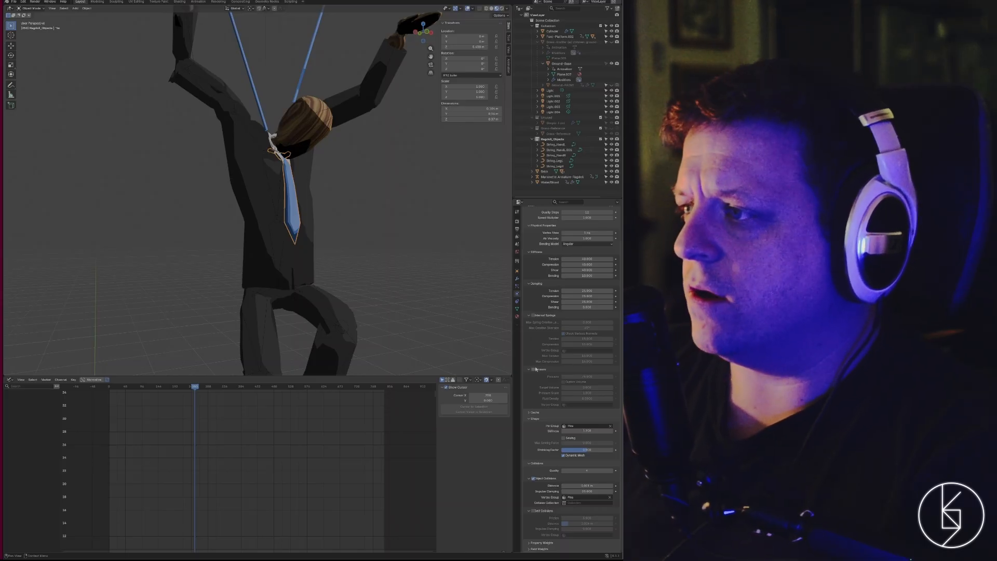
pyautogui.scroll(3, 542, 247)
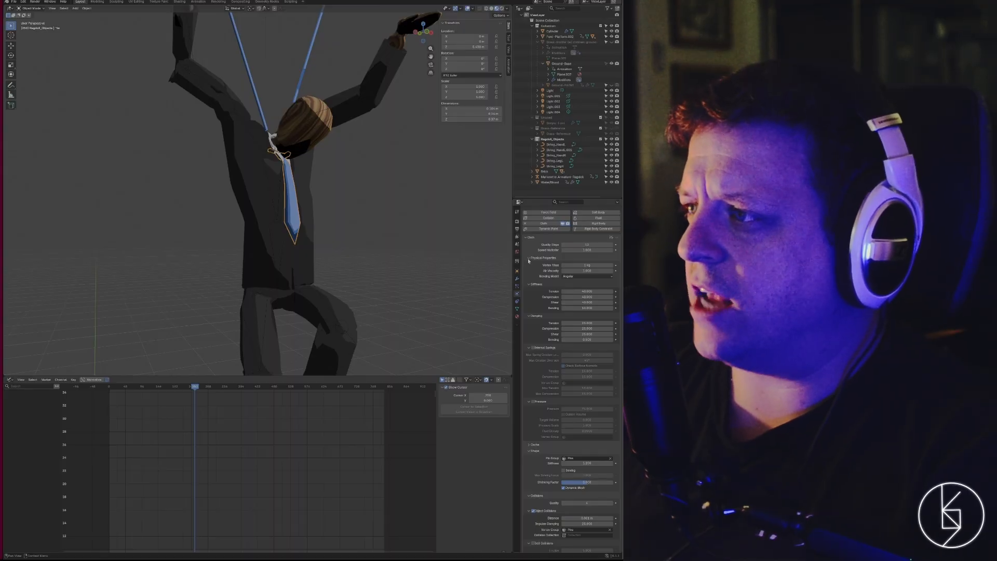
pyautogui.click(530, 258)
pyautogui.click(545, 271)
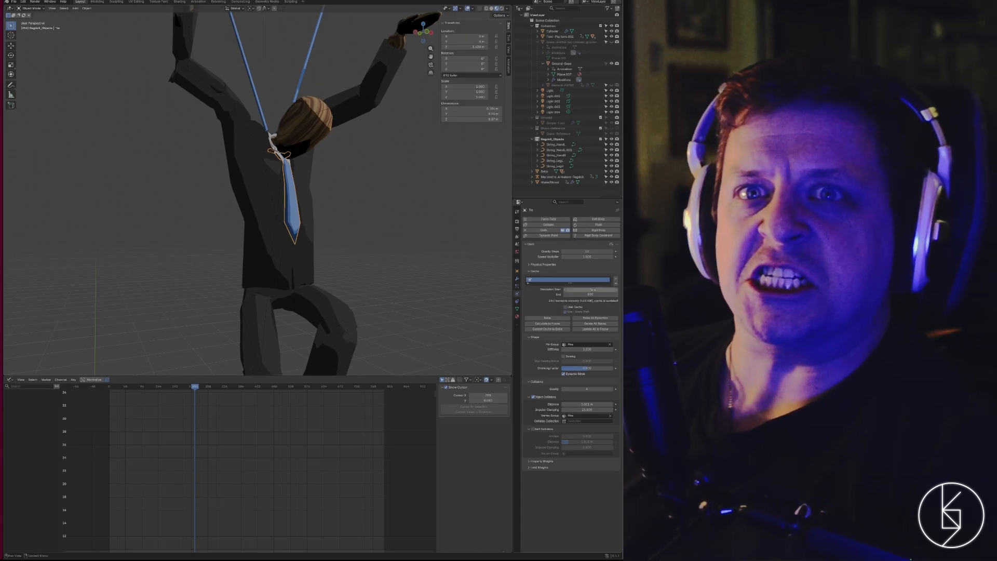
# Step: Play the descent and inspect the tie's cloth motion up close, restarting playback from the first frame
pyautogui.press('space')
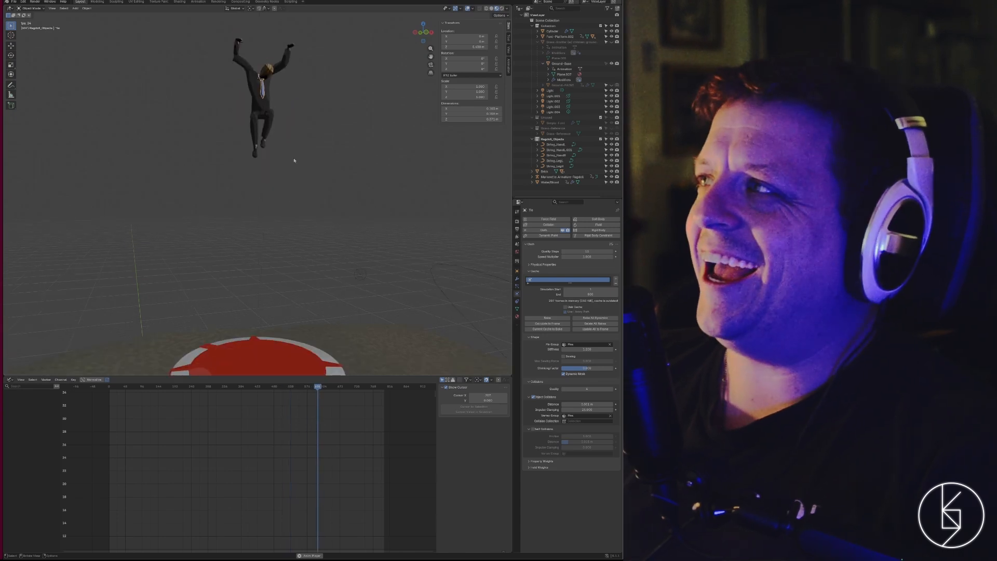
pyautogui.scroll(3, 287, 172)
pyautogui.keyDown('shift'); pyautogui.moveTo(289, 151); pyautogui.dragTo(273, 229, button='middle'); pyautogui.keyUp('shift')
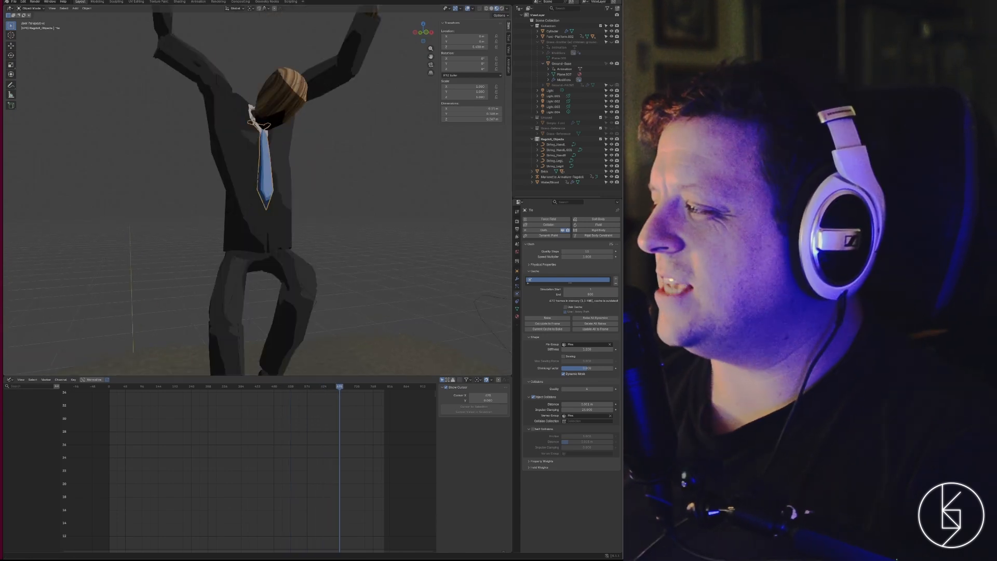
pyautogui.moveTo(339, 387); pyautogui.dragTo(280, 391)
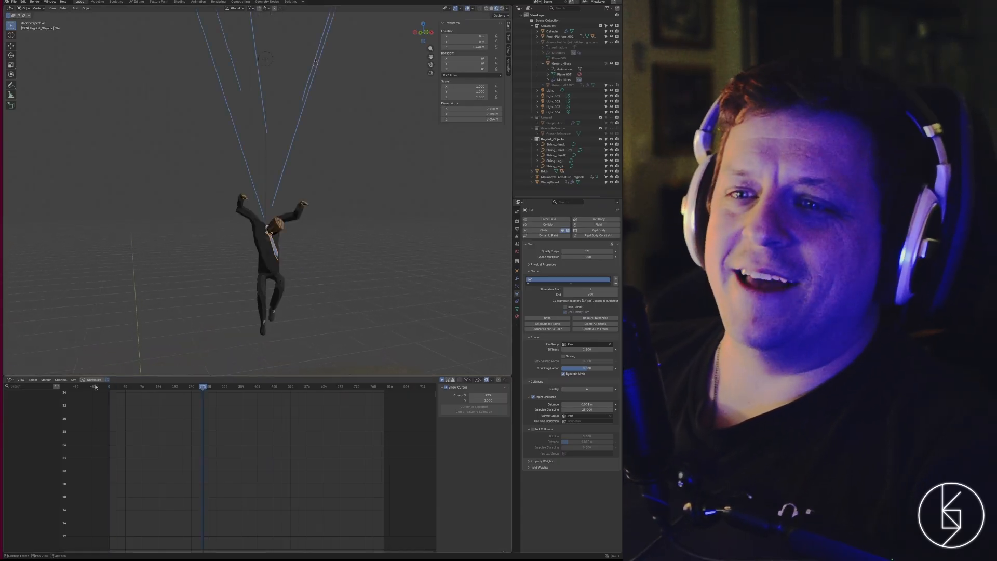
pyautogui.moveTo(96, 386); pyautogui.dragTo(109, 387)
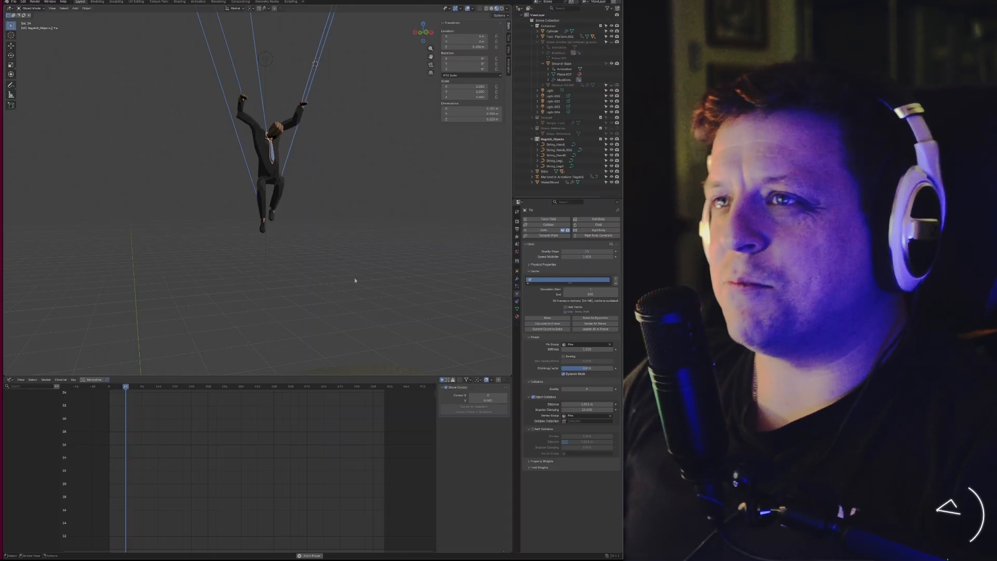
pyautogui.press('space')
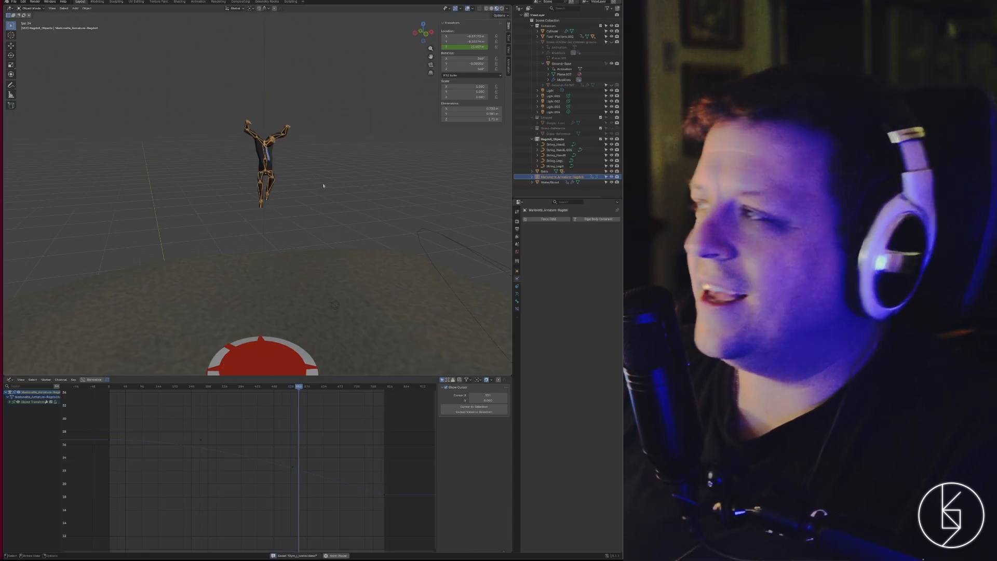
# Step: Play the fall from the first frame and inspect the ragdoll's descent onto the goblet from several angles
pyautogui.click(517, 270)
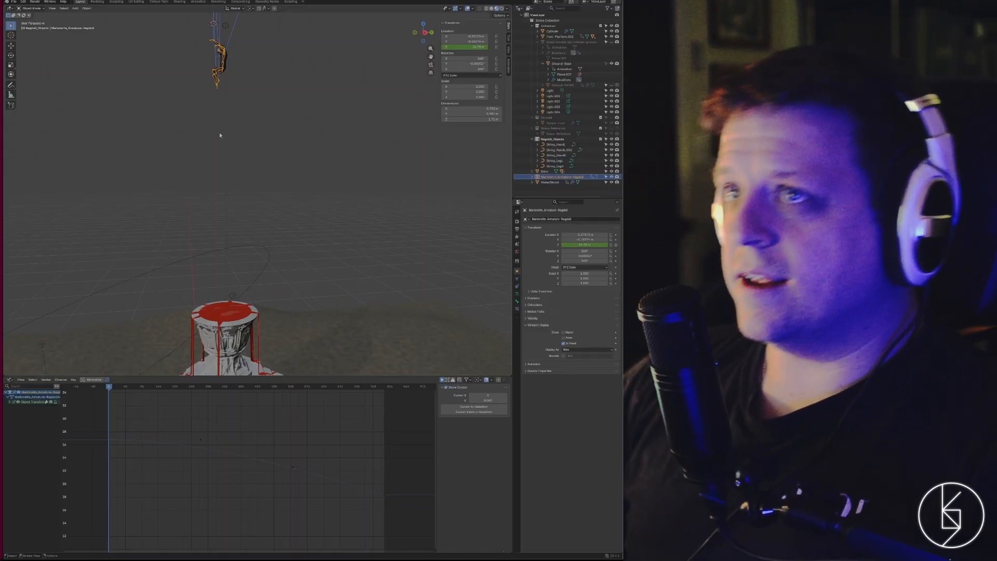
pyautogui.moveTo(256, 231); pyautogui.dragTo(274, 220, button='middle')
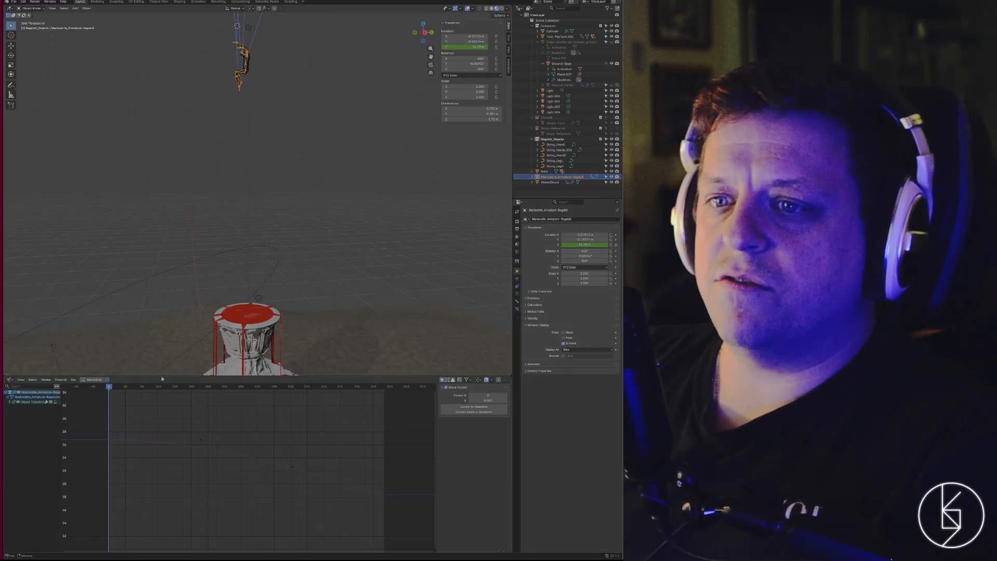
pyautogui.hotkey('shift', 'Right')
pyautogui.hotkey('shift', 'Left')
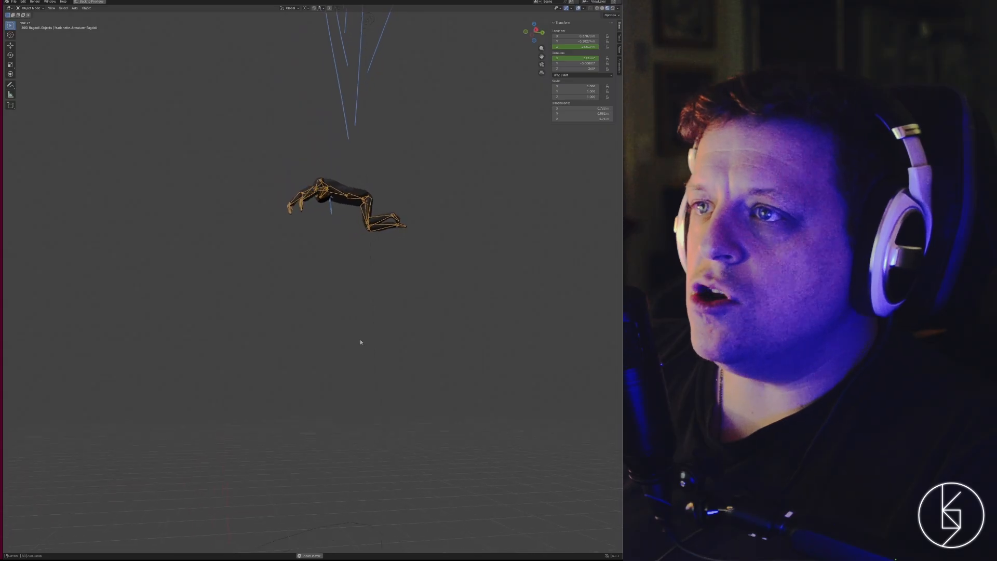
pyautogui.moveTo(353, 359); pyautogui.dragTo(371, 399, button='middle')
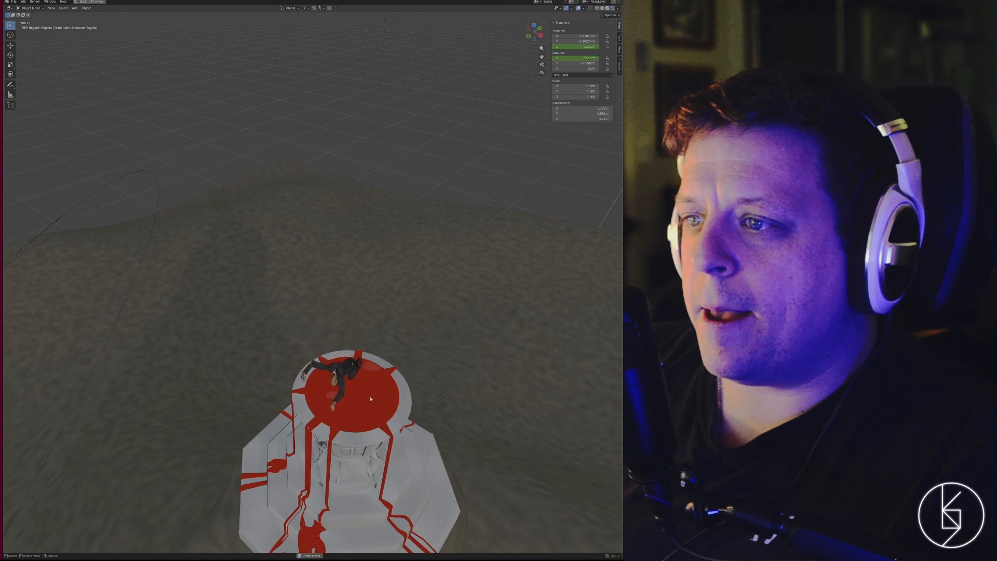
pyautogui.scroll(-4, 326, 223)
pyautogui.moveTo(326, 223); pyautogui.dragTo(338, 227, button='middle')
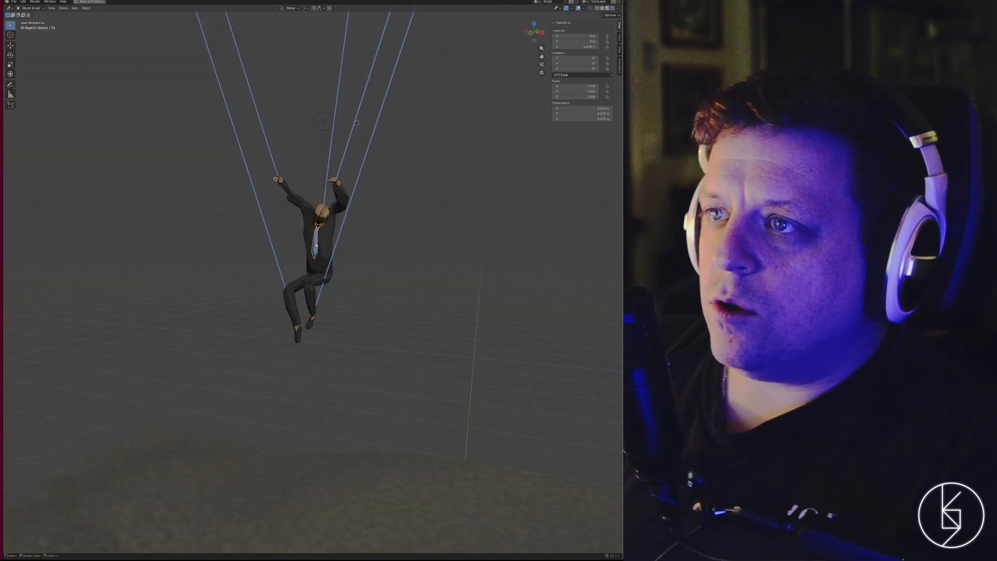
# Step: Return the tie to Object Mode, expand its Cloth Physical Properties, and set the Speed Multiplier to 0.75
pyautogui.press('Tab')
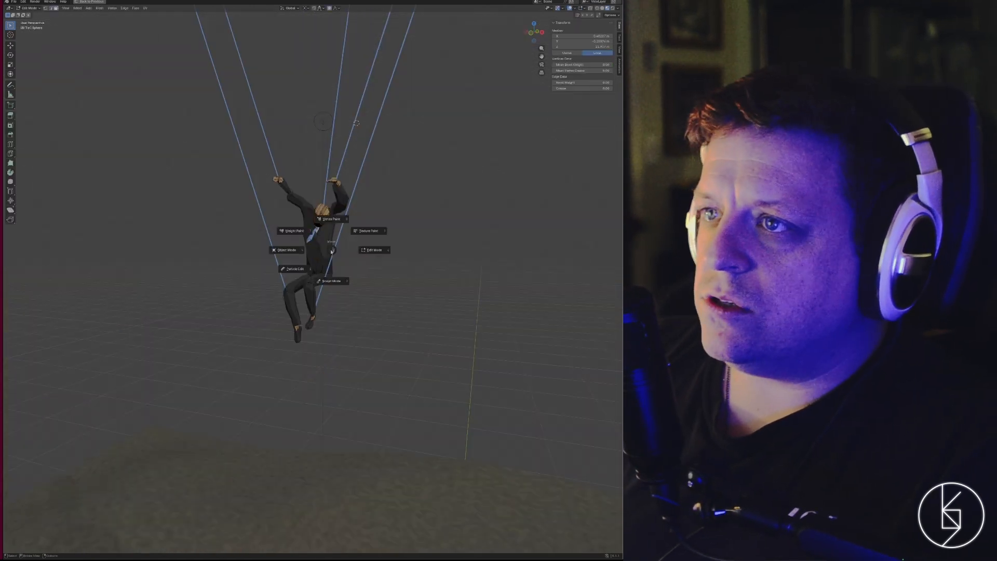
pyautogui.click(275, 250)
pyautogui.hotkey('ctrl', 'space')
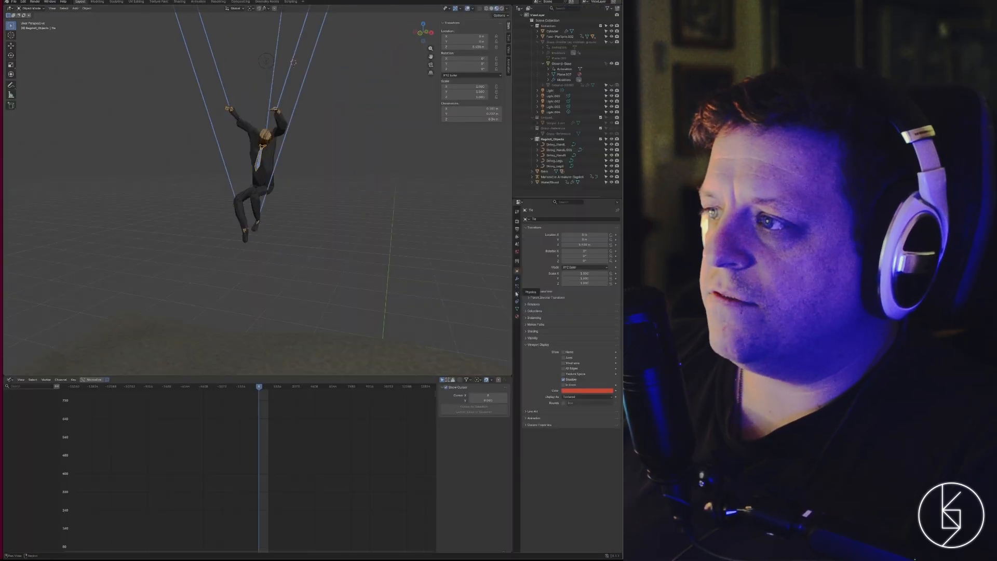
pyautogui.click(516, 294)
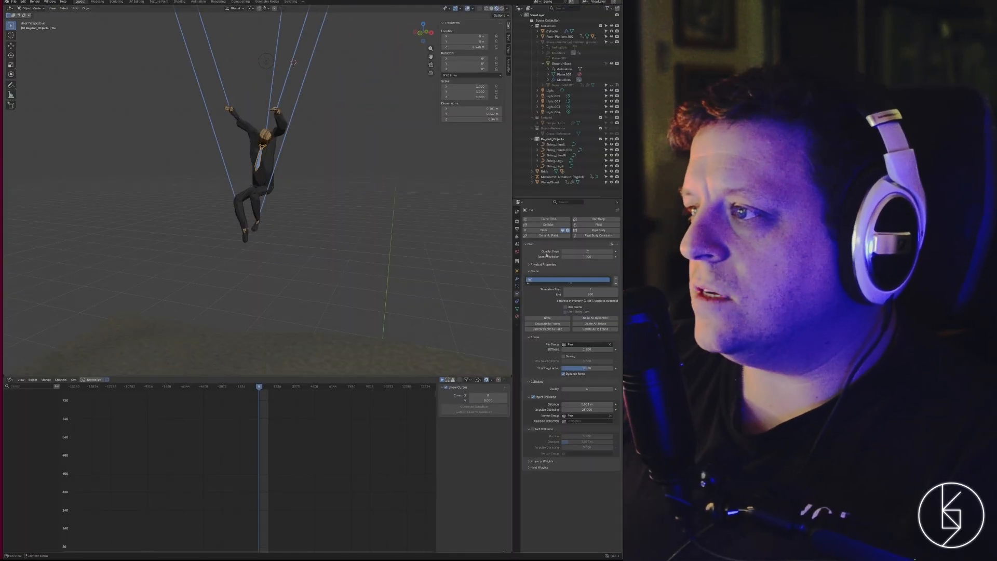
pyautogui.click(535, 271)
pyautogui.click(543, 264)
pyautogui.doubleClick(595, 257)
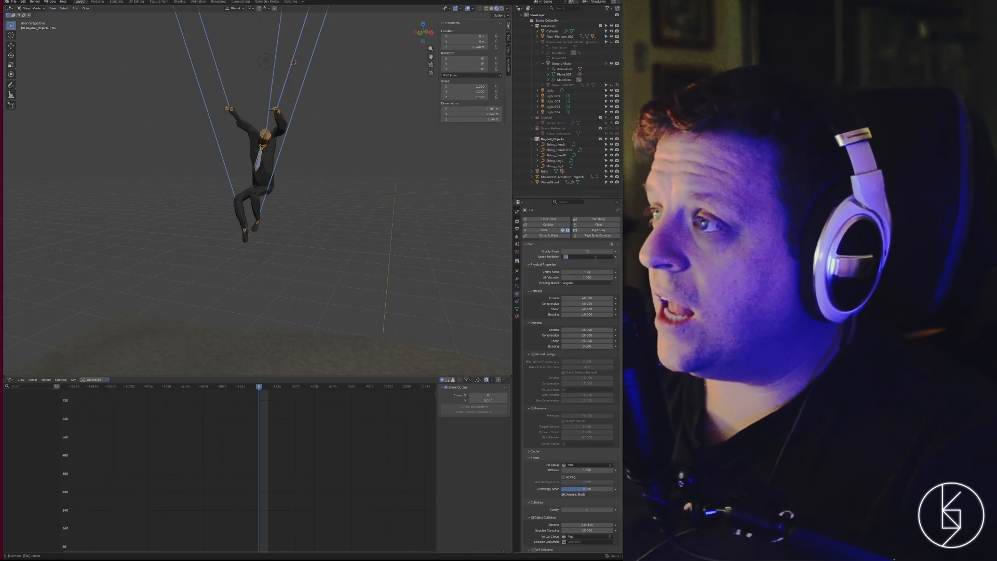
pyautogui.write('0.75')
pyautogui.press('Return')
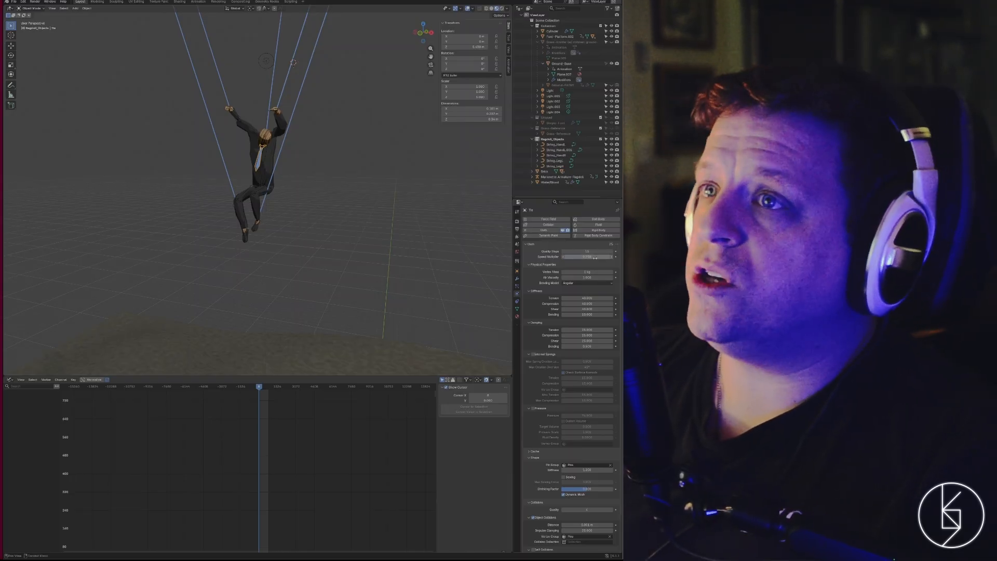
# Step: Play the descent to check the tie's cloth motion, and reset its Speed Multiplier
pyautogui.press('space')
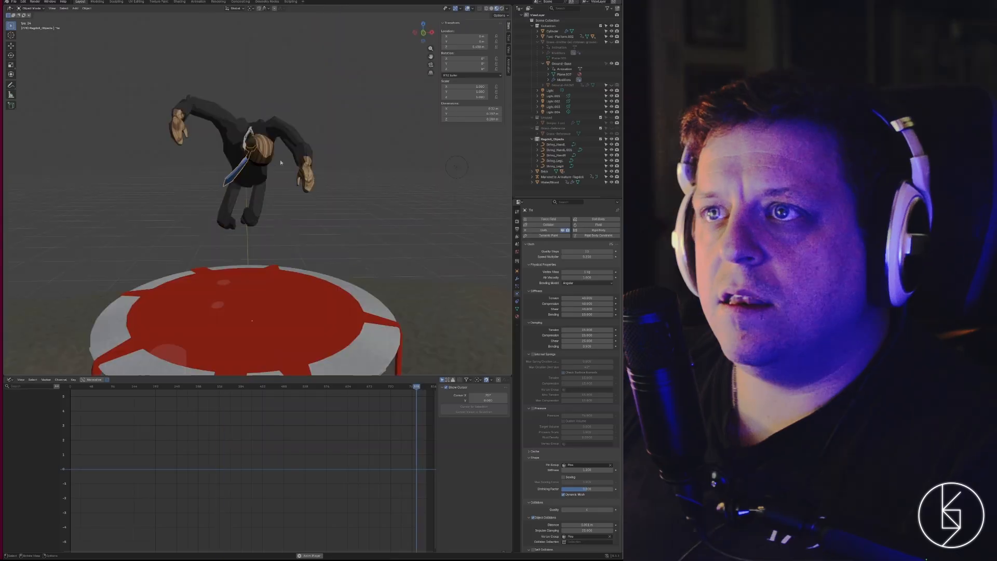
pyautogui.press('space')
pyautogui.click(586, 257)
pyautogui.press('BackSpace')
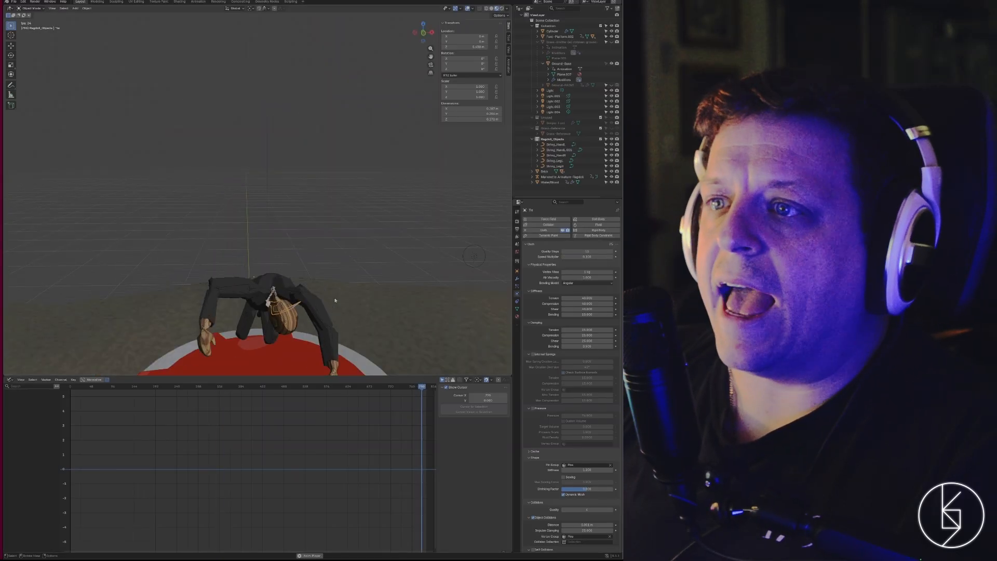
# Step: Examine the mannequin's landing on the goblet, scrub back through the fall, and return to the first frame
pyautogui.press('space')
pyautogui.keyDown('shift'); pyautogui.moveTo(320, 317); pyautogui.dragTo(315, 258, button='middle'); pyautogui.keyUp('shift')
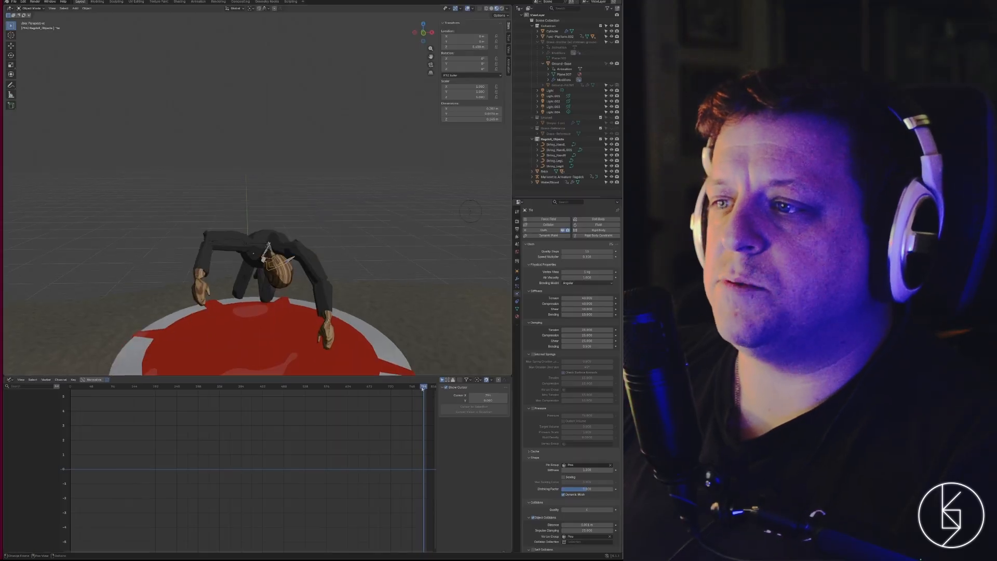
pyautogui.moveTo(423, 388); pyautogui.dragTo(393, 388)
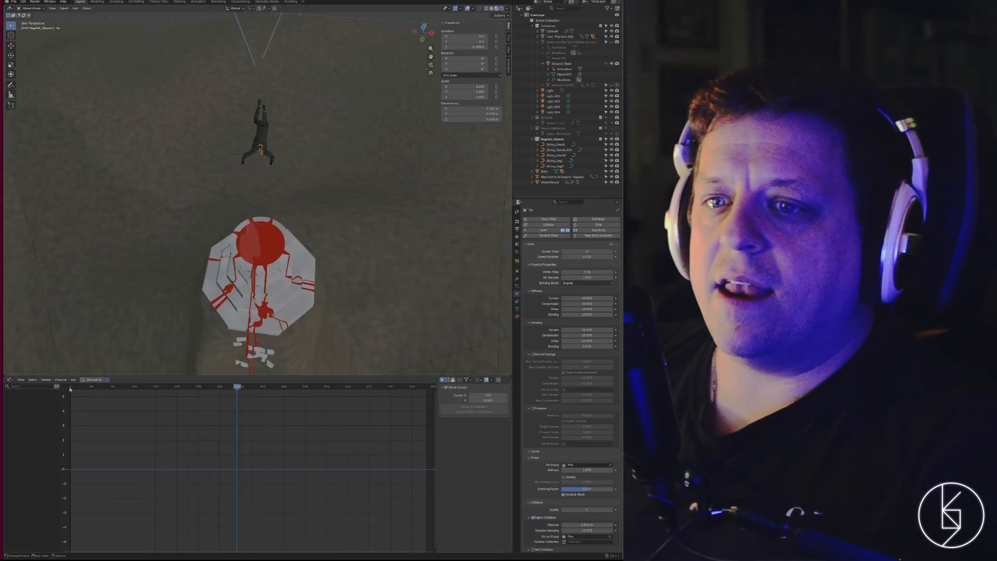
pyautogui.hotkey('shift', 'Left')
pyautogui.keyDown('shift'); pyautogui.moveTo(298, 98); pyautogui.dragTo(480, 241, button='middle'); pyautogui.keyUp('shift')
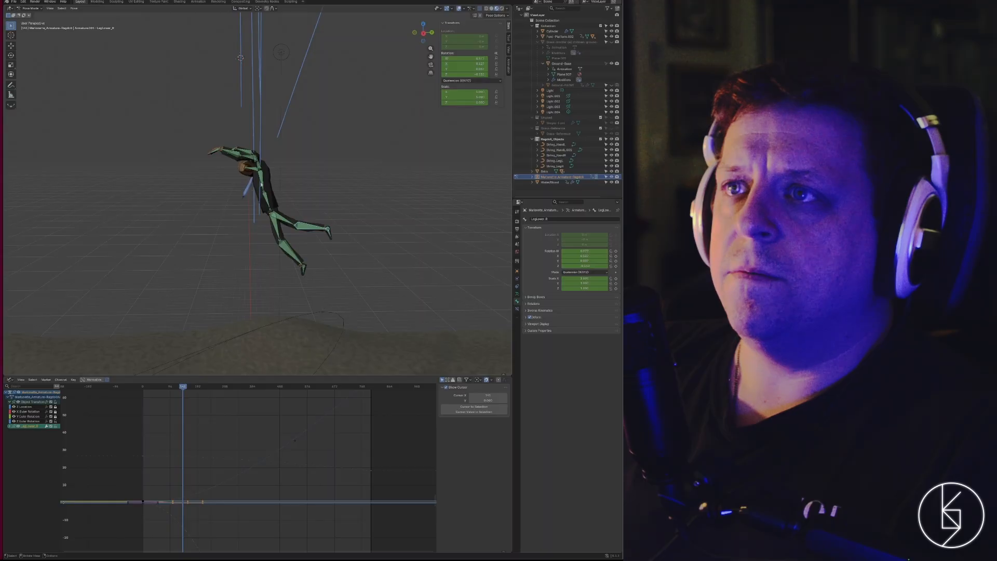
# Step: Play the fall and examine the posed head and limb bones up close
pyautogui.scroll(3, 250, 172)
pyautogui.moveTo(318, 167); pyautogui.dragTo(228, 270, button='middle')
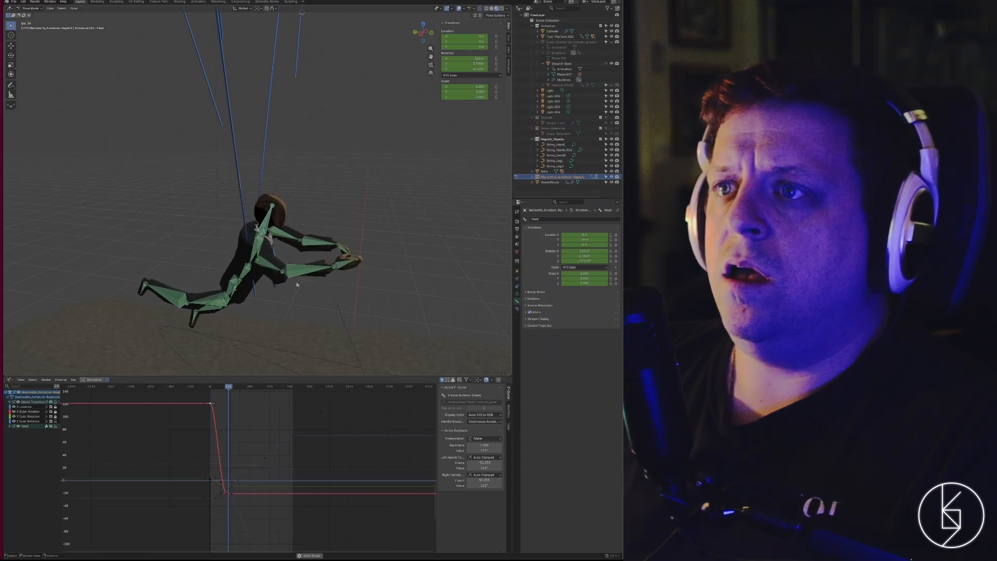
pyautogui.press('space')
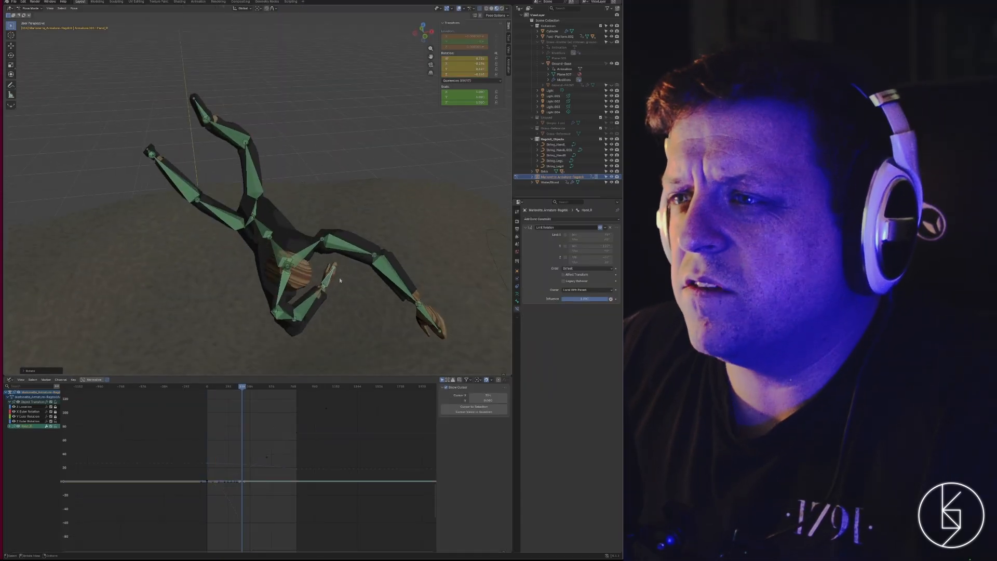
# Step: Rotate the right hand bone about the Z axis in the mid-fall pose and save the file
pyautogui.press('r')
pyautogui.press('z')
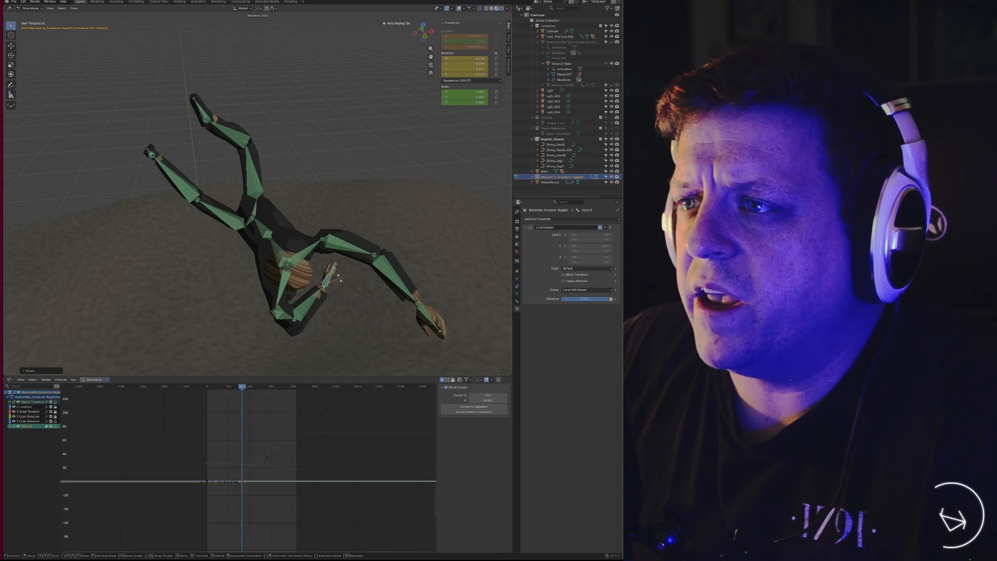
pyautogui.click(338, 278)
pyautogui.moveTo(345, 283); pyautogui.dragTo(358, 239, button='middle')
pyautogui.click(364, 180)
pyautogui.moveTo(375, 191); pyautogui.dragTo(363, 153, button='middle')
pyautogui.hotkey('ctrl', 's')
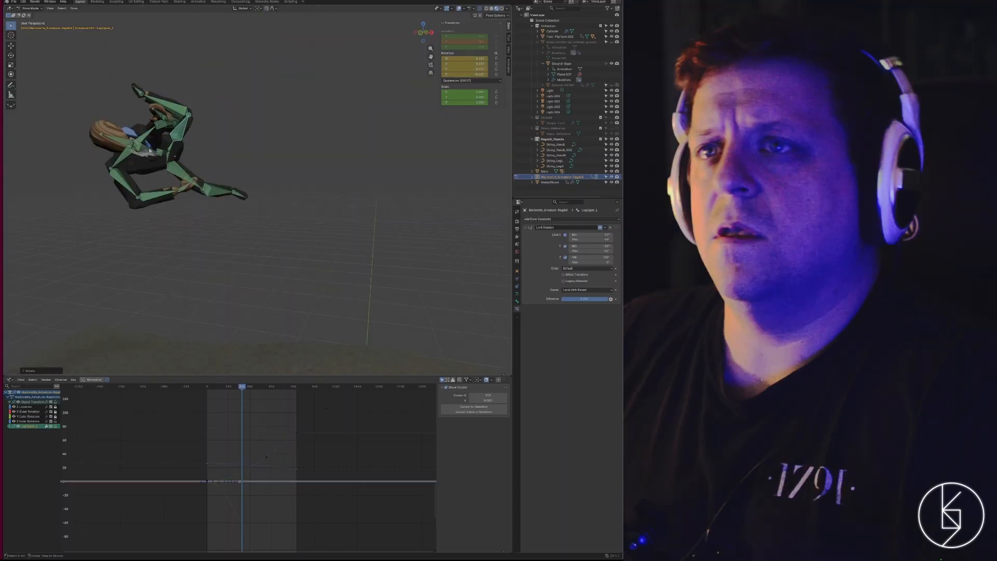
# Step: Undo the last four pose edits on the mannequin's armature
pyautogui.moveTo(183, 203); pyautogui.dragTo(297, 171, button='middle')
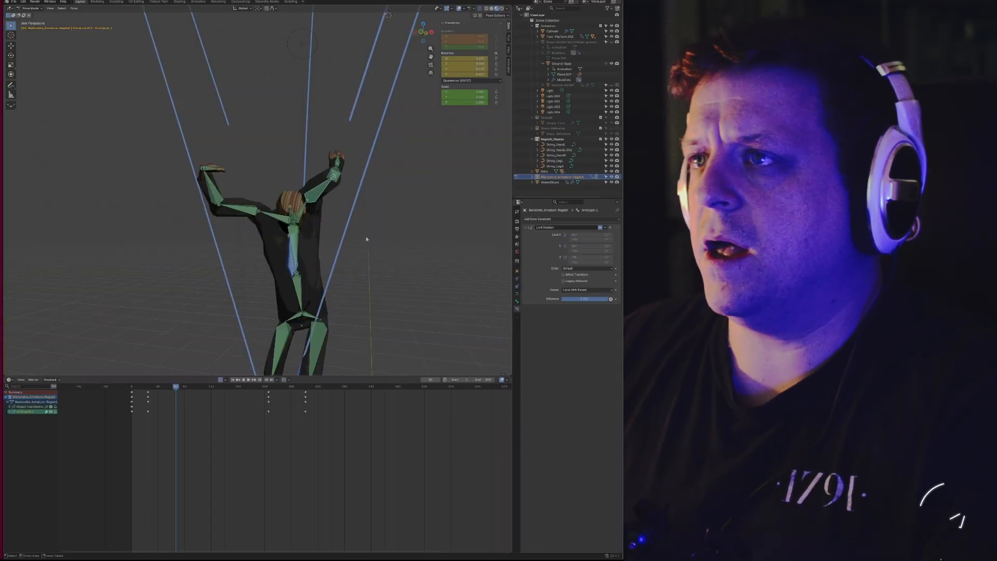
pyautogui.hotkey('ctrl', 'z')
pyautogui.hotkey('ctrl', 'z')
pyautogui.hotkey('ctrl', 'z')
pyautogui.hotkey('ctrl', 'z')
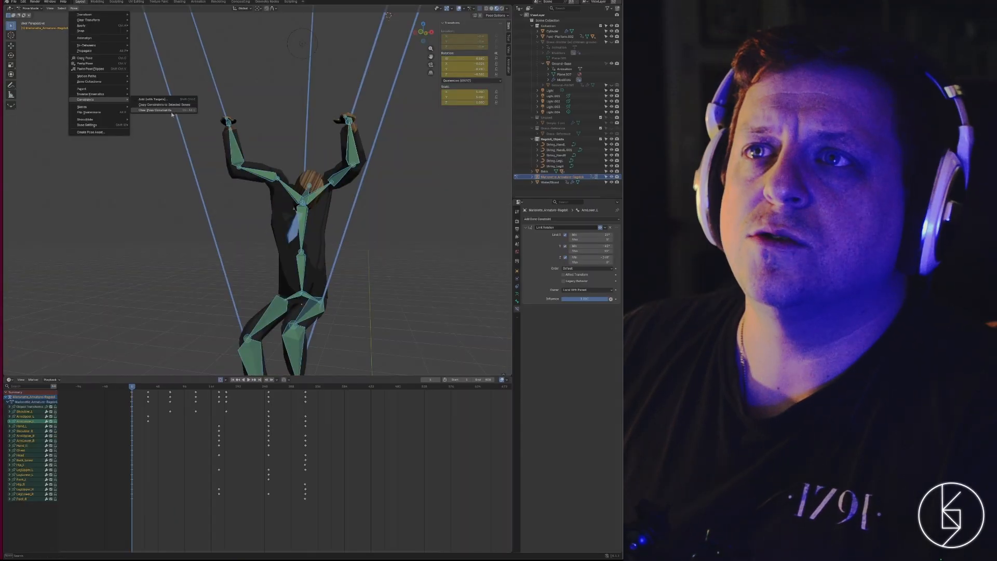
# Step: Clear the pose constraints from all of the armature's bones and adjust the raised arms on the first frame
pyautogui.click(169, 111)
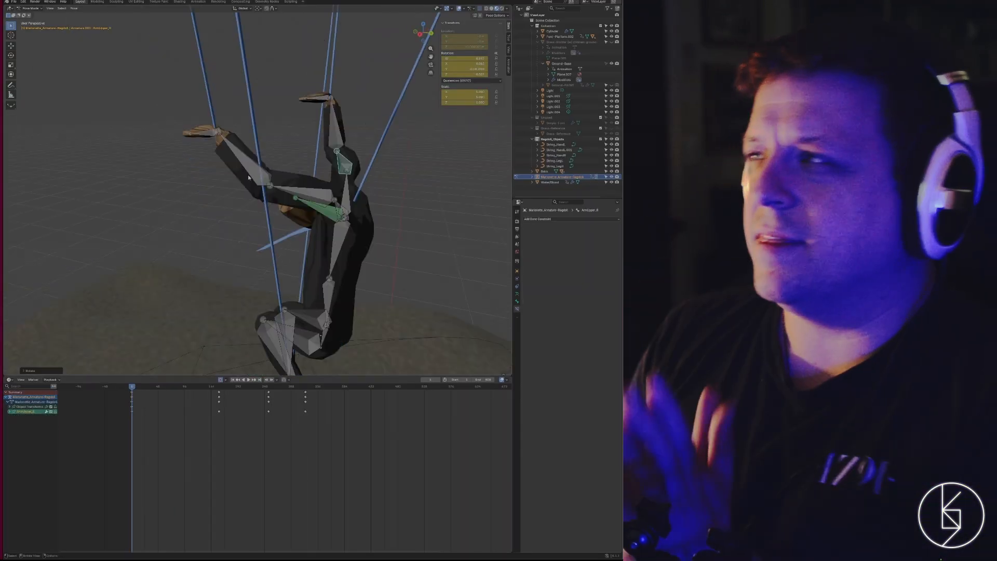
pyautogui.moveTo(247, 174); pyautogui.dragTo(363, 165, button='middle')
pyautogui.click(340, 111)
pyautogui.click(319, 137)
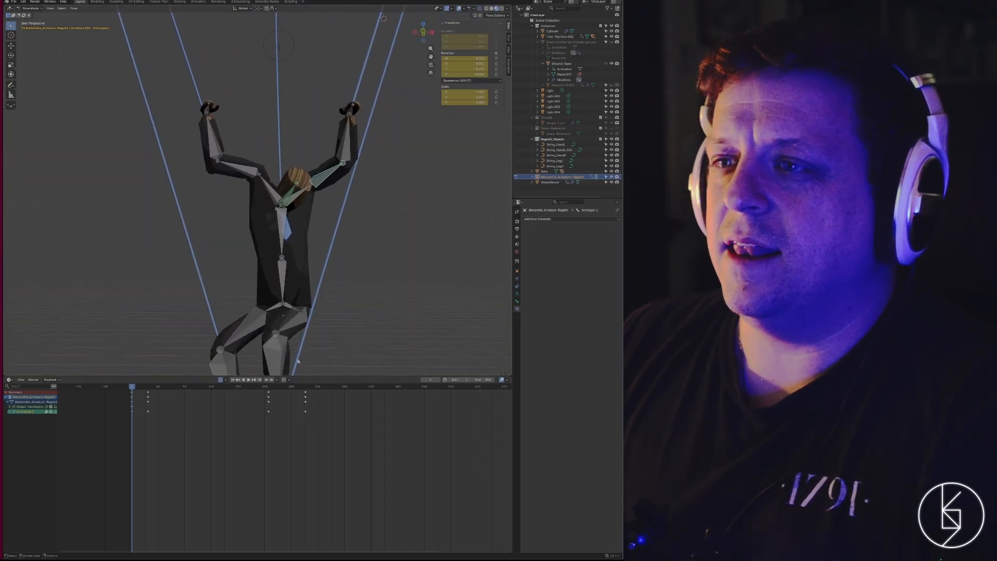
pyautogui.keyDown('shift'); pyautogui.moveTo(206, 367); pyautogui.dragTo(164, 342, button='middle'); pyautogui.keyUp('shift')
pyautogui.moveTo(134, 387); pyautogui.dragTo(138, 387)
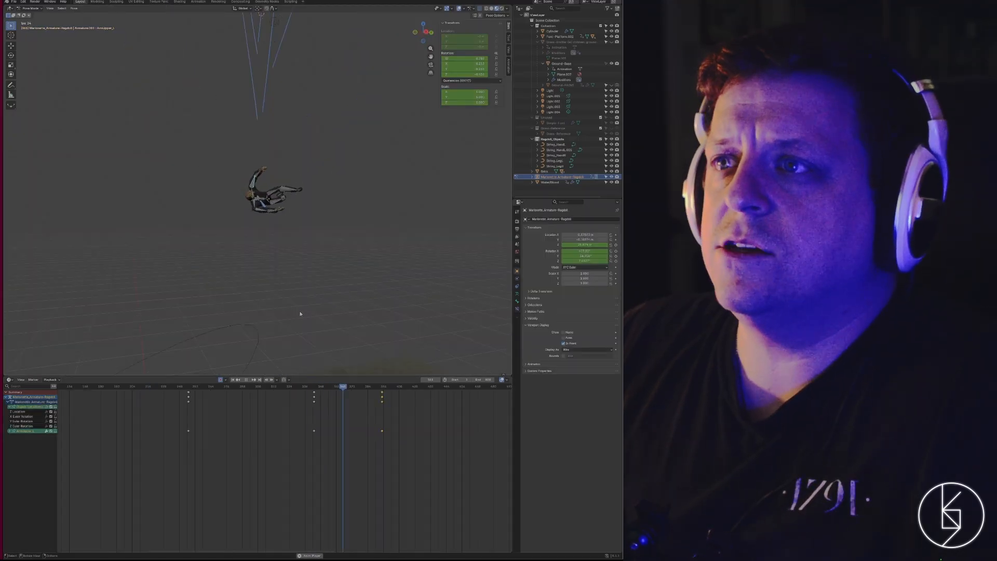
# Step: Stop playback and rotate the left shoulder bone to refine the mannequin's tumbling pose mid-fall
pyautogui.press('space')
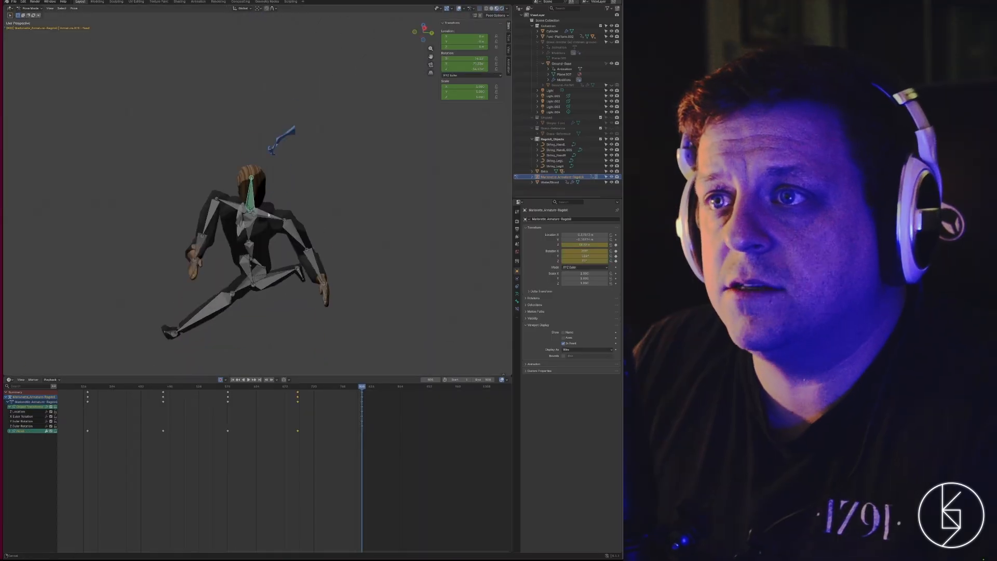
pyautogui.moveTo(275, 222); pyautogui.dragTo(269, 163, button='middle')
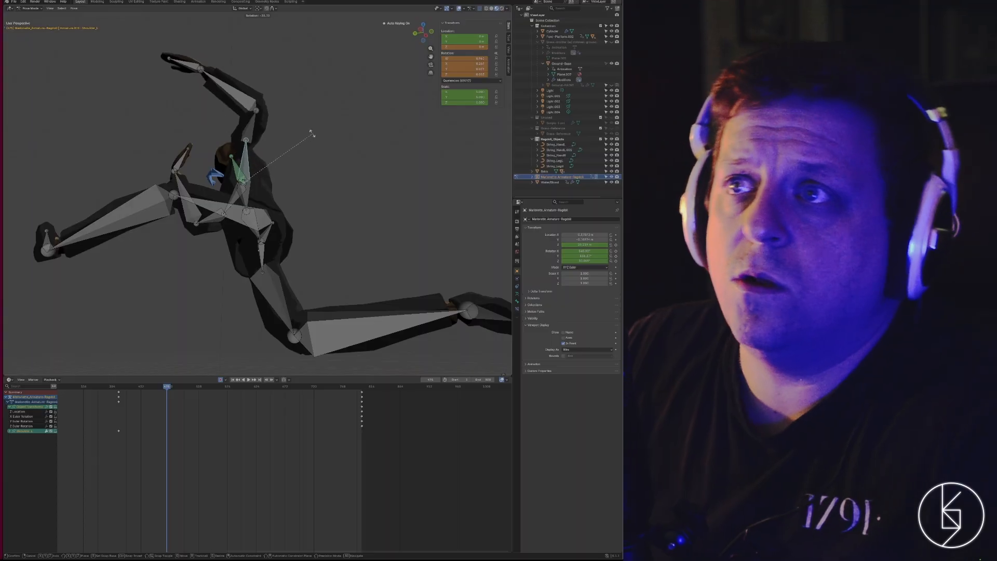
pyautogui.click(261, 118)
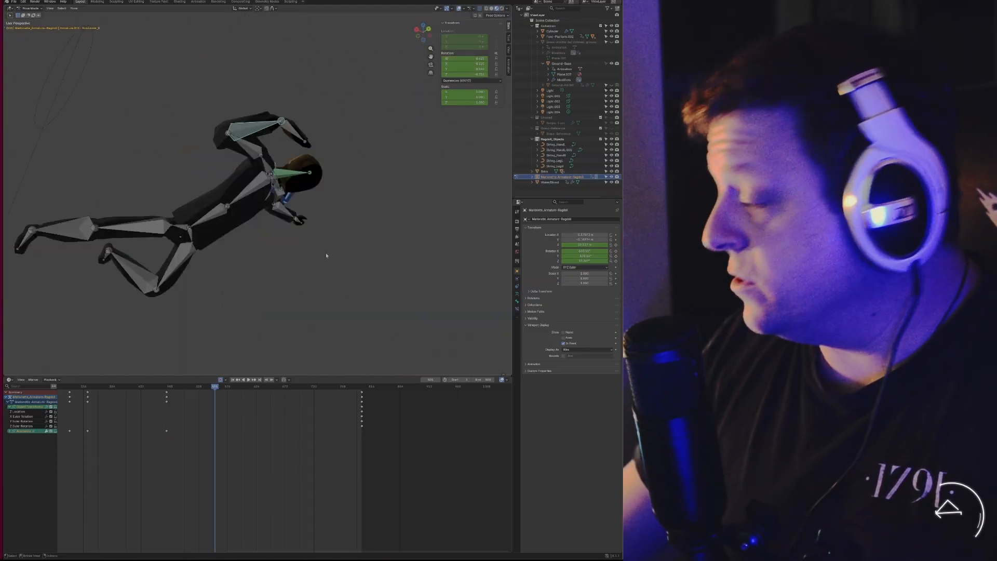
pyautogui.moveTo(329, 251); pyautogui.dragTo(308, 227, button='middle')
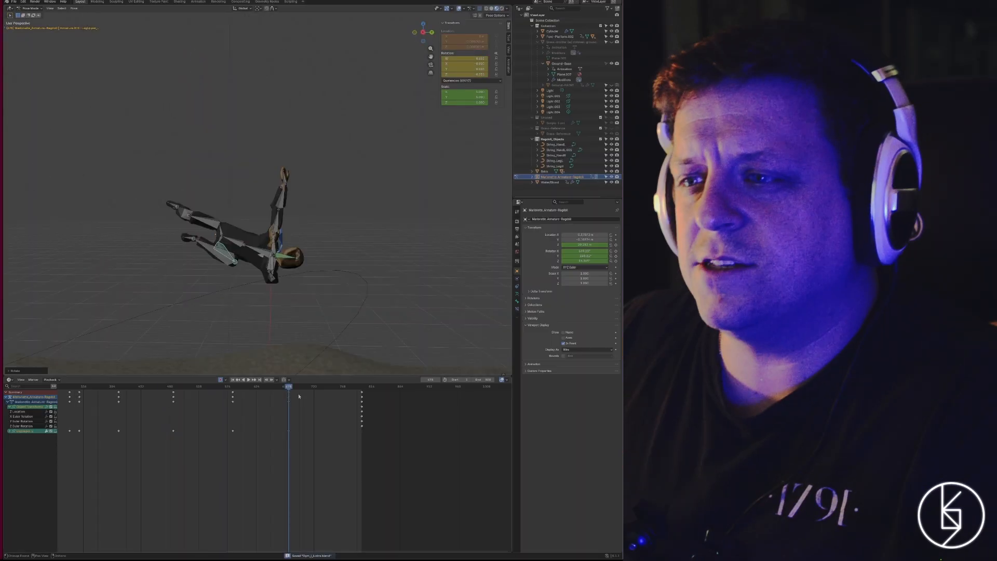
# Step: Advance through the fall and rotate the leg bone on the last frame above the goblet
pyautogui.moveTo(286, 387); pyautogui.dragTo(291, 387)
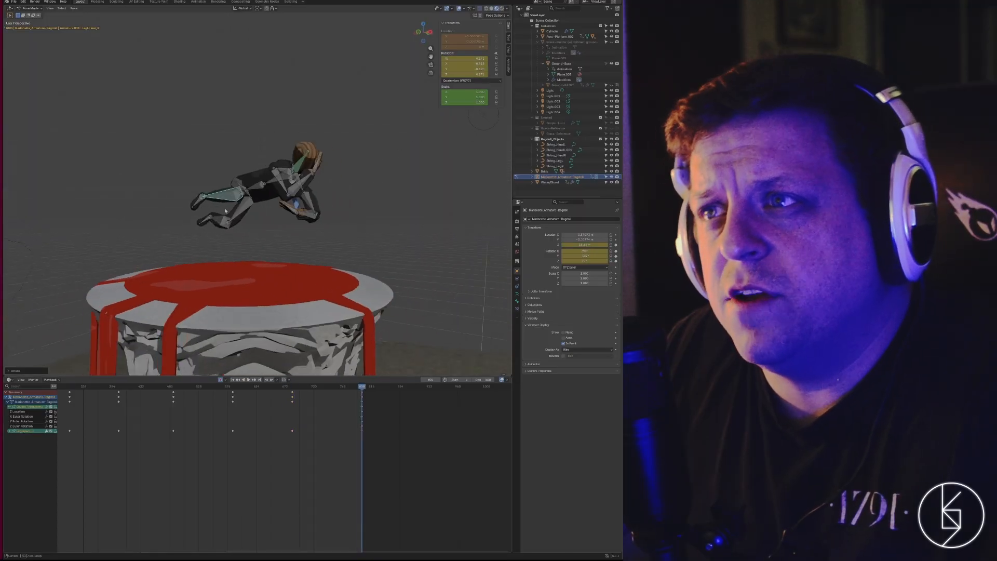
pyautogui.moveTo(210, 211); pyautogui.dragTo(300, 226, button='middle')
pyautogui.press('r')
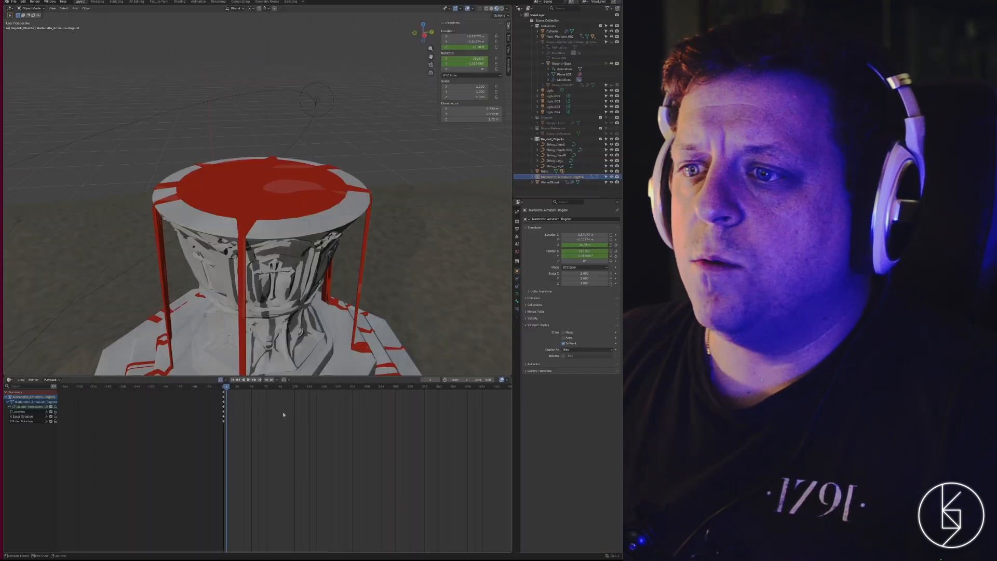
# Step: Rotate the head bone on the last frame, where the mannequin reaches the goblet, and review the fall pose
pyautogui.hotkey('shift', 'Right')
pyautogui.click(195, 149)
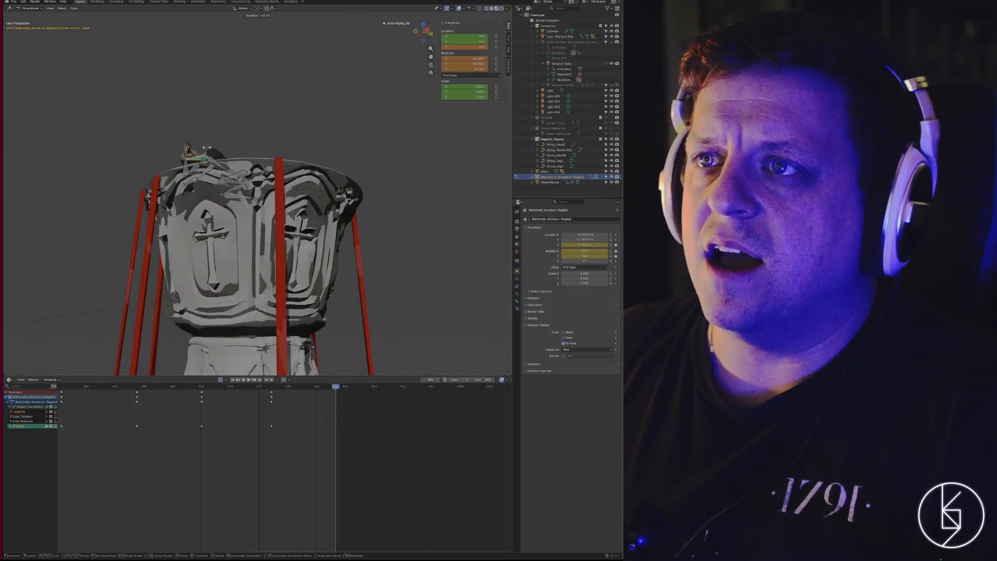
pyautogui.click(207, 148)
pyautogui.moveTo(208, 149); pyautogui.dragTo(331, 173, button='middle')
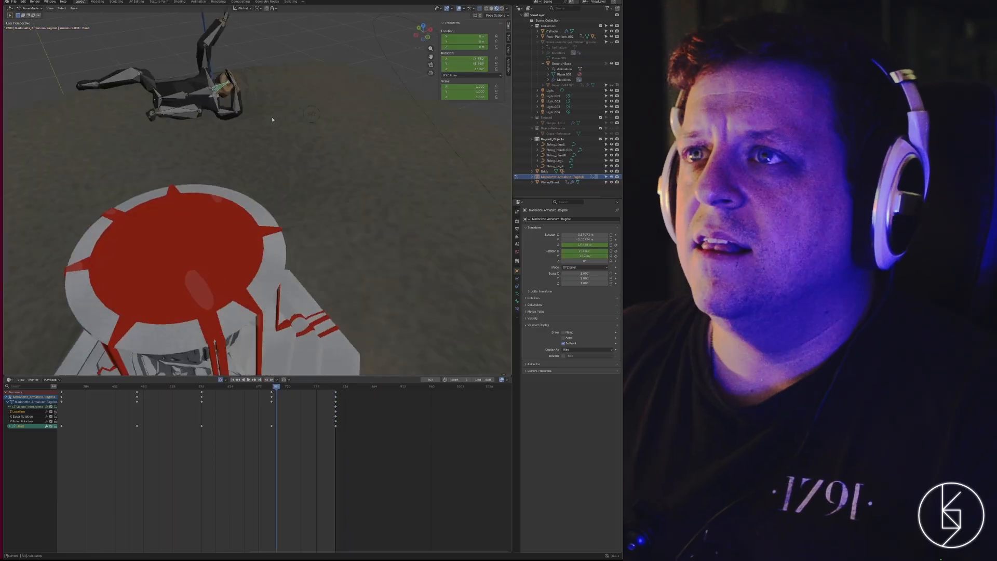
pyautogui.moveTo(271, 118); pyautogui.dragTo(211, 90, button='middle')
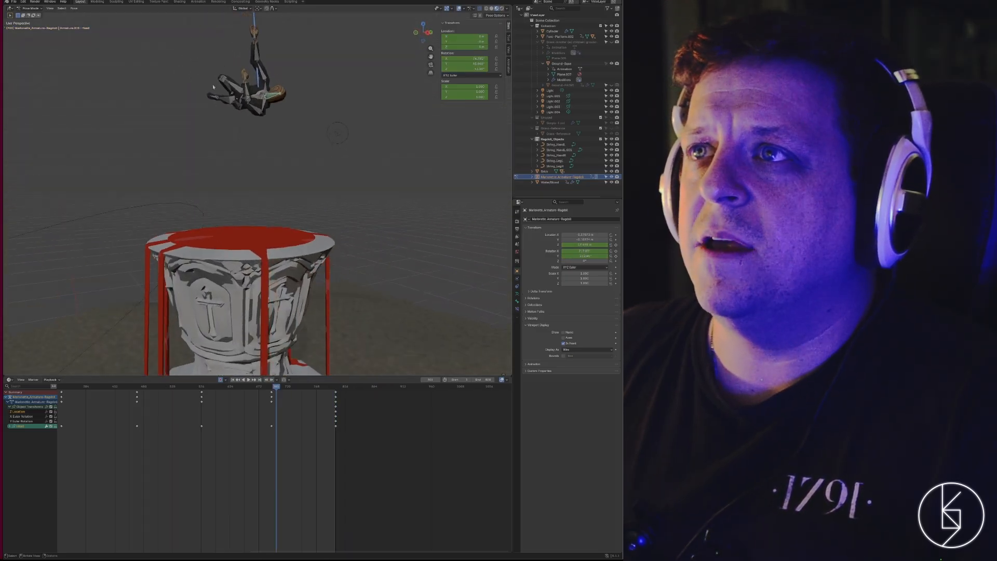